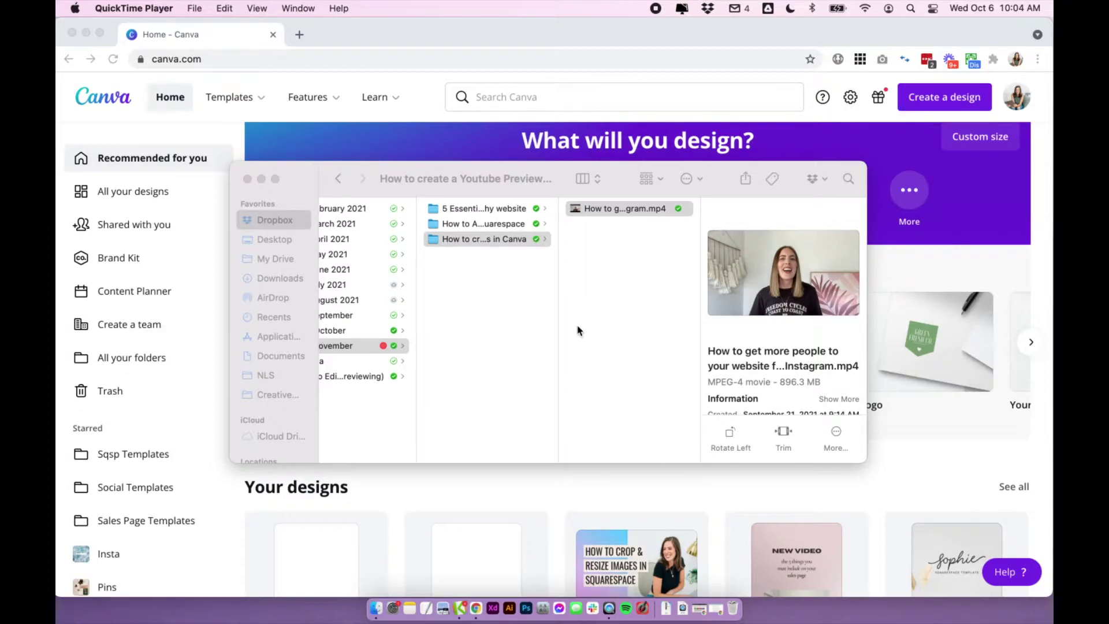
# Duplicate the Instagram .mp4 in Finder, creating an 896.3 MB 'copy.mp4' beside the original
pyautogui.click(578, 331)
pyautogui.click(630, 208)
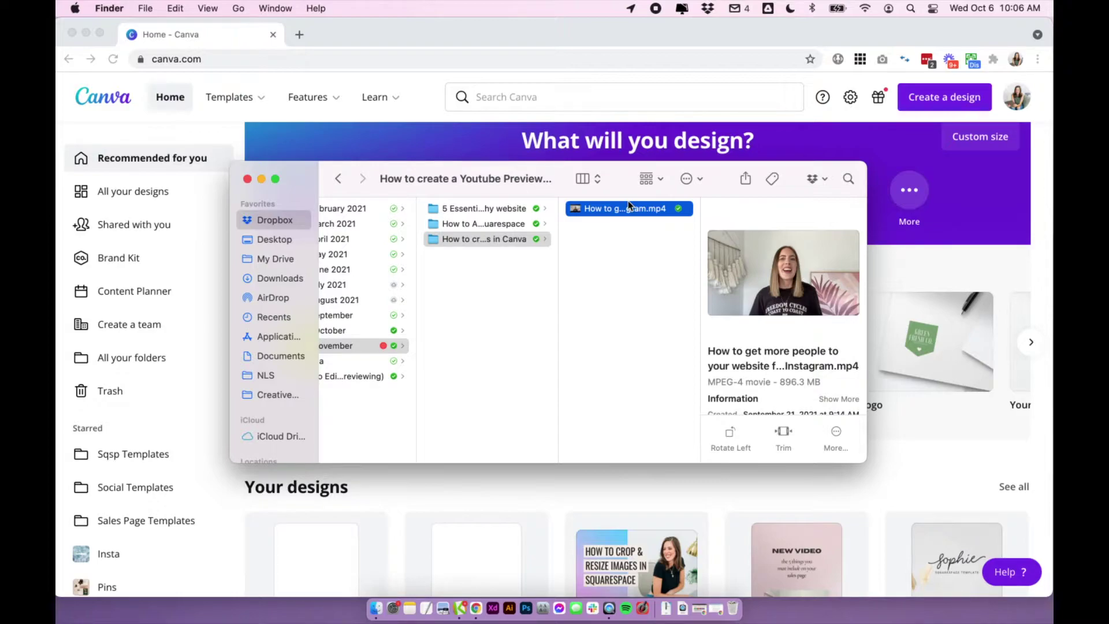
pyautogui.click(622, 248)
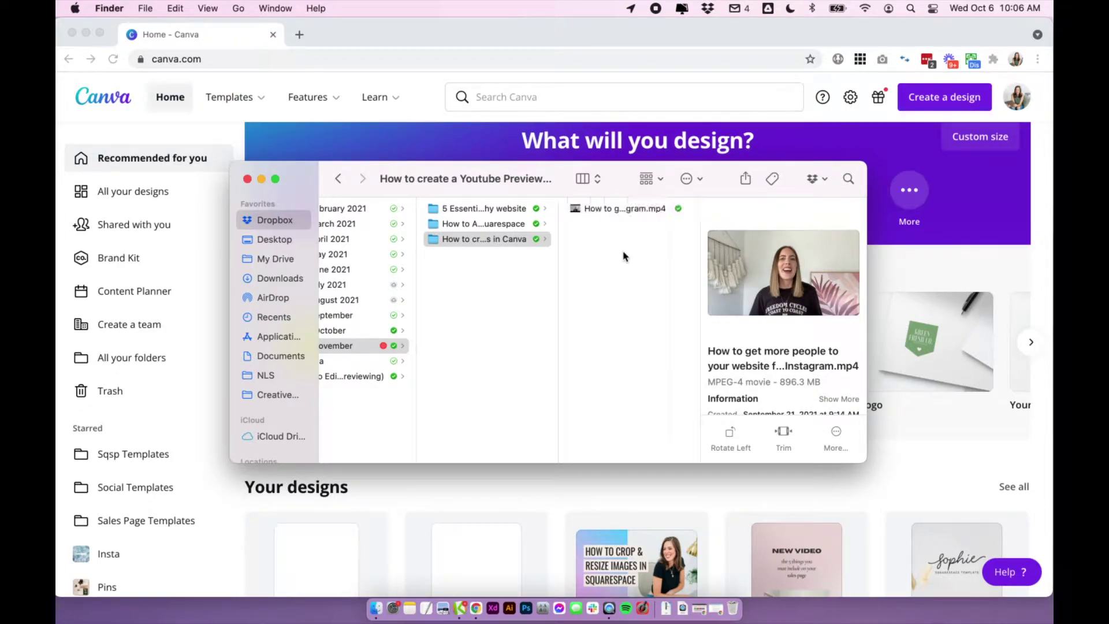
pyautogui.click(631, 211)
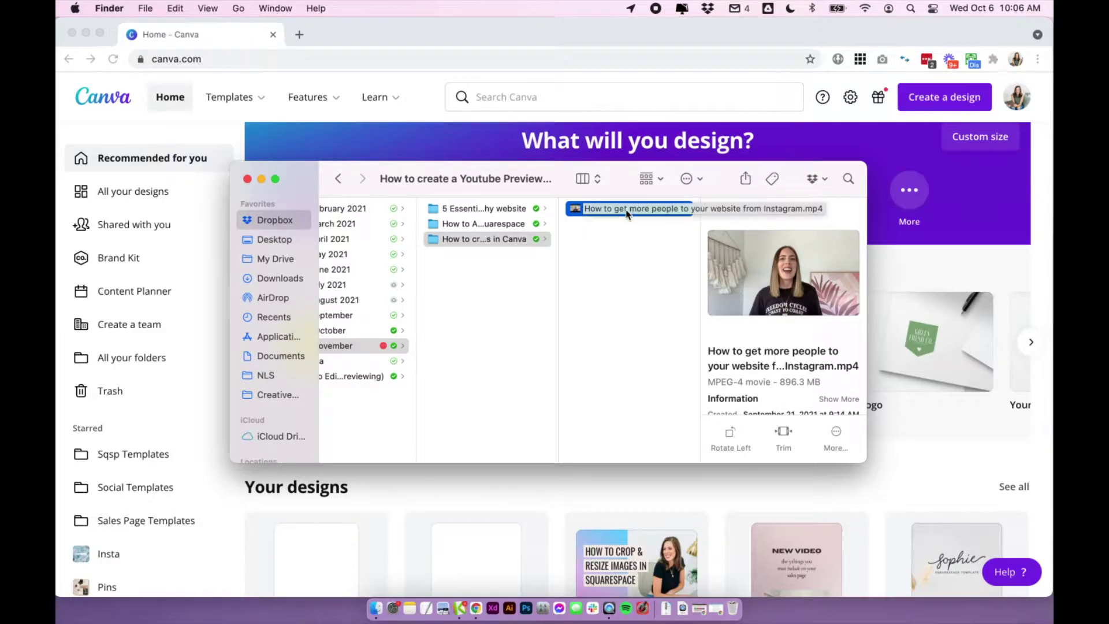
pyautogui.click(636, 253)
pyautogui.click(638, 211)
pyautogui.rightClick(637, 209)
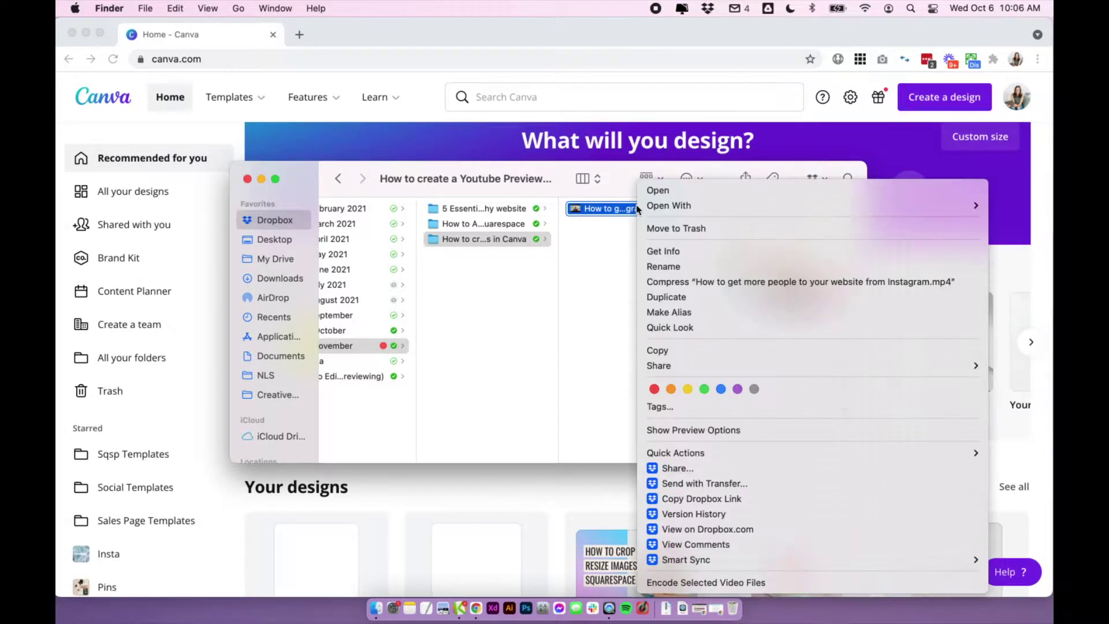
pyautogui.click(702, 300)
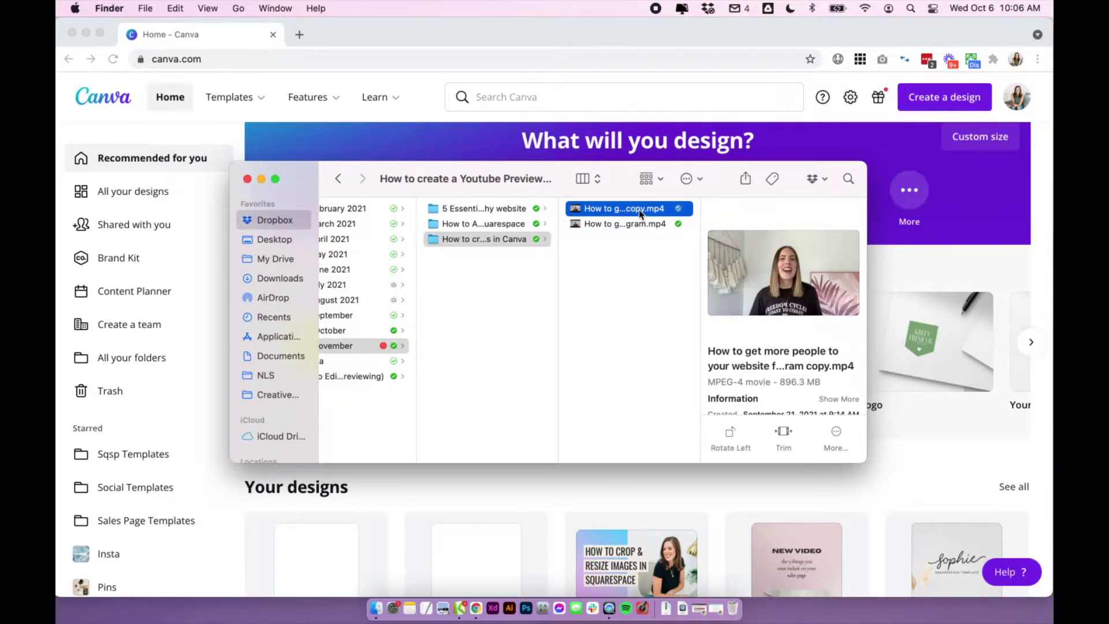
# Open copy.mp4 in QuickTime Player, play it, and pause around 00:15
pyautogui.doubleClick(668, 209)
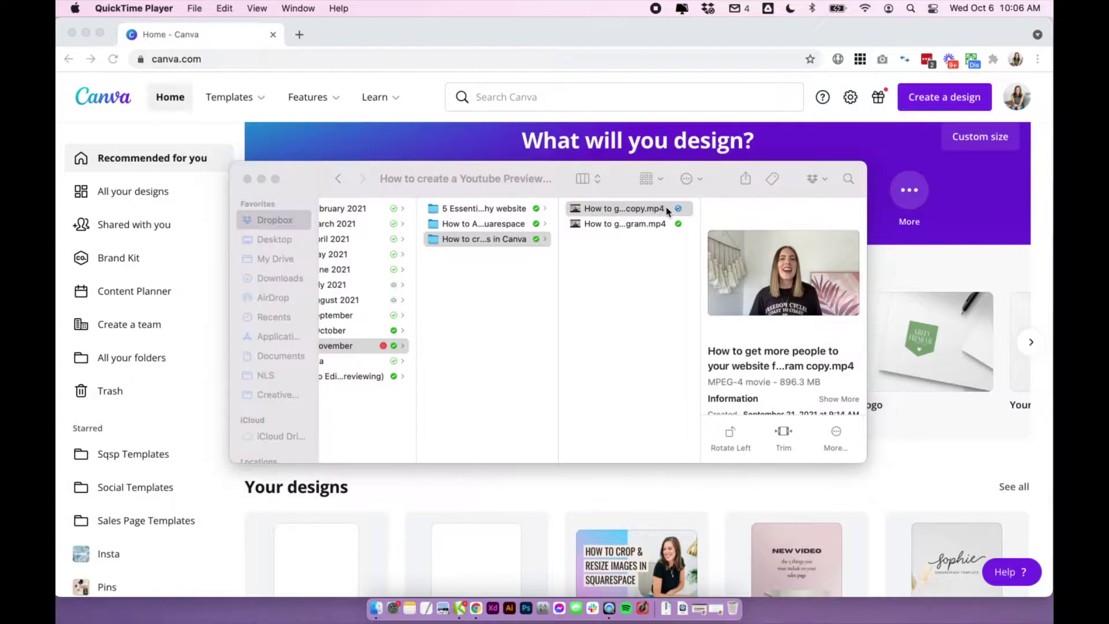
pyautogui.press('space')
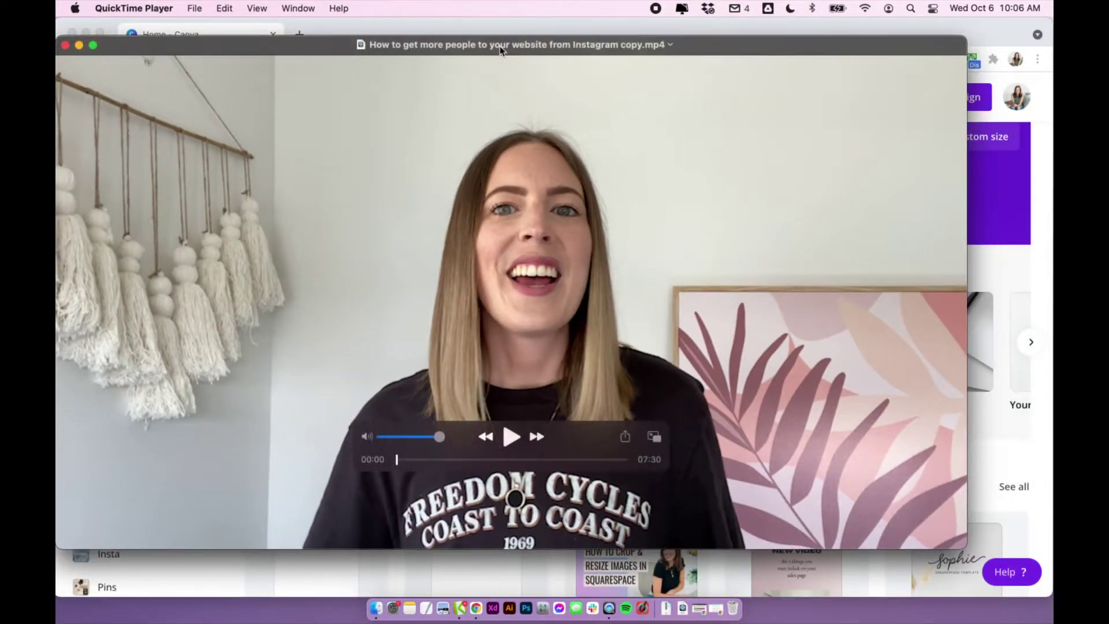
pyautogui.moveTo(501, 50); pyautogui.dragTo(553, 59)
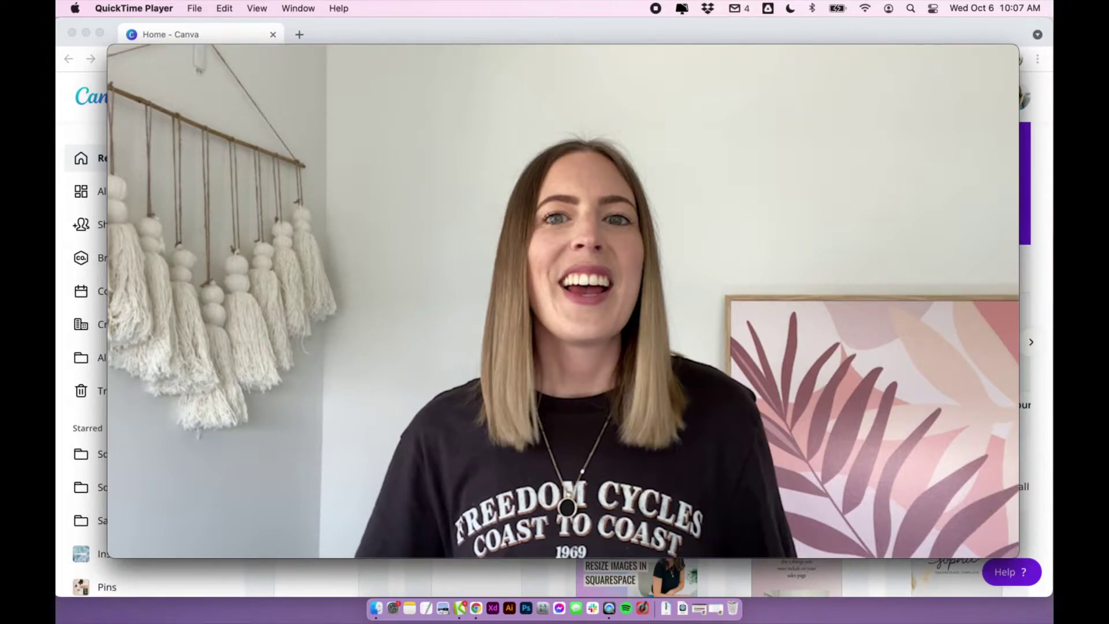
pyautogui.moveTo(560, 462)
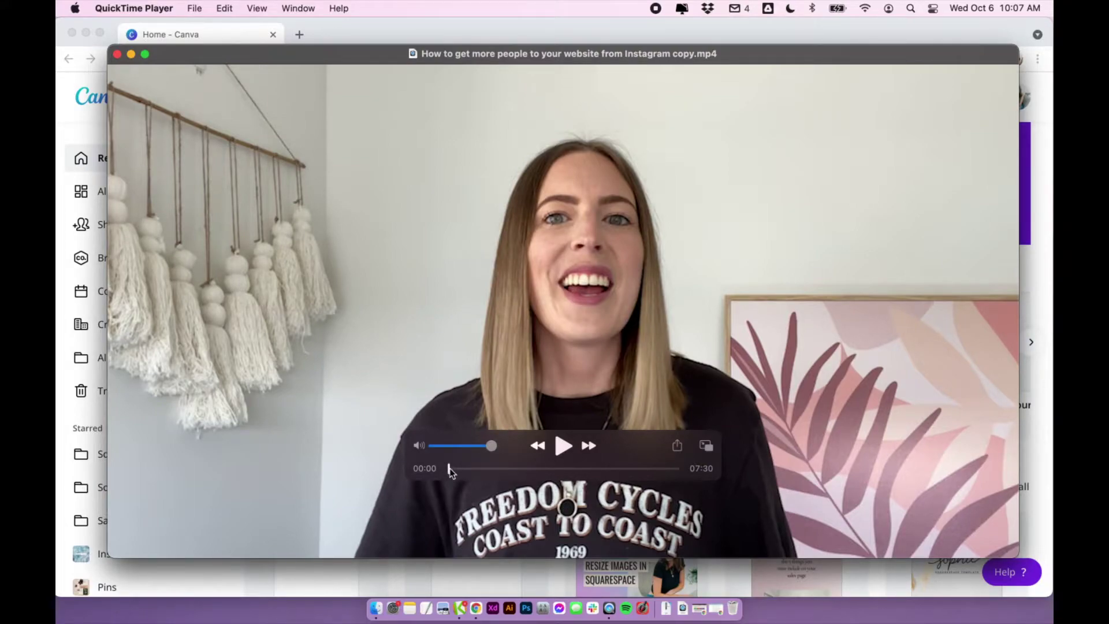
pyautogui.press('XF86AudioRaiseVolume')
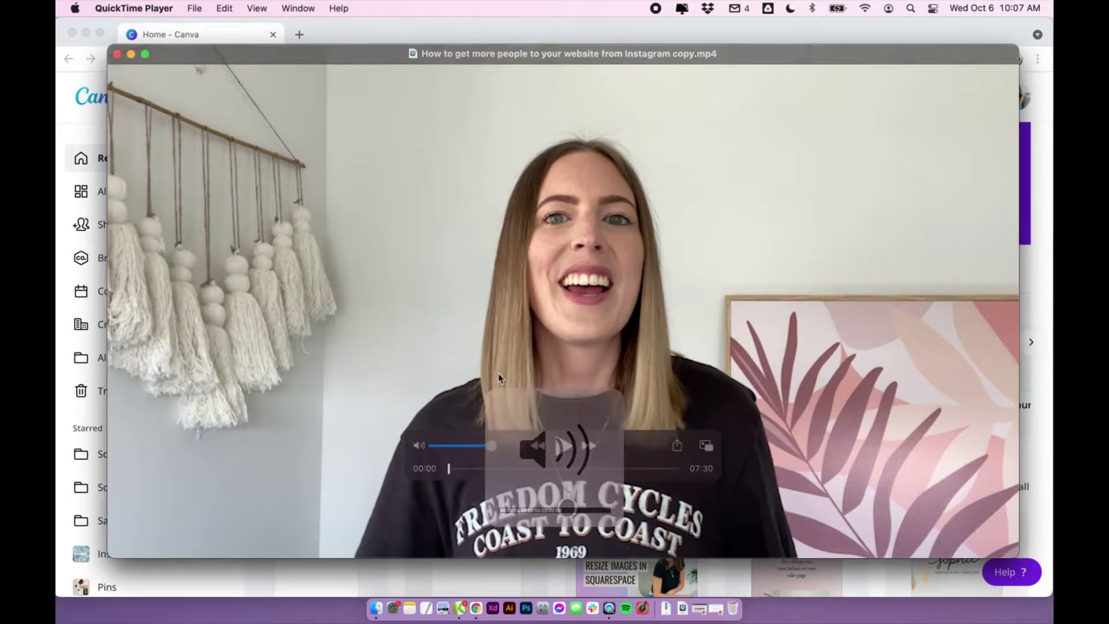
pyautogui.click(563, 454)
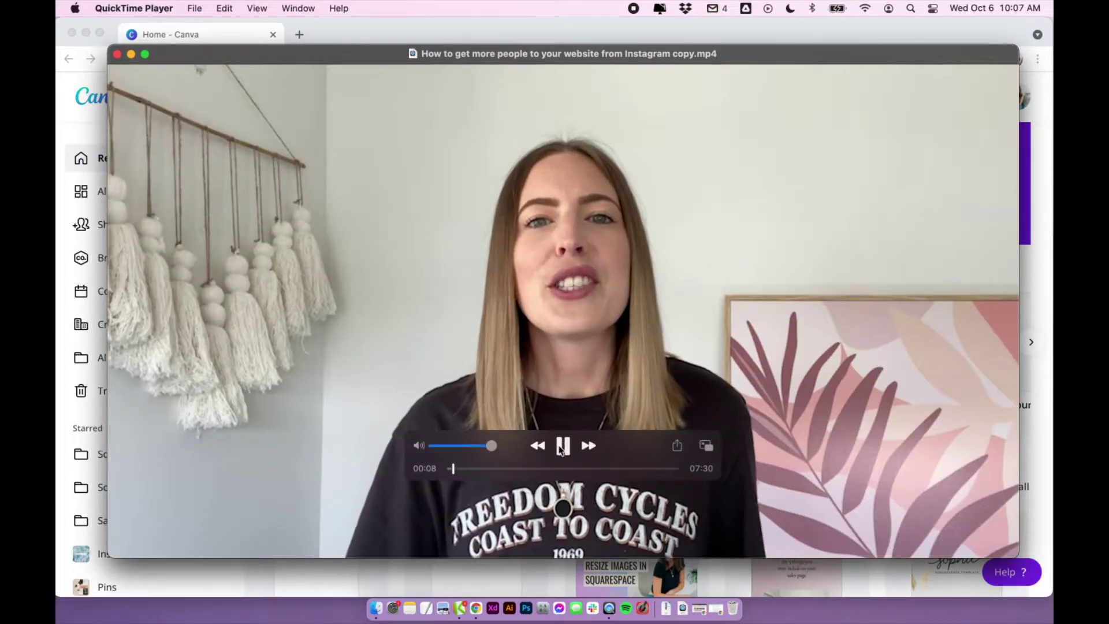
pyautogui.press('space')
pyautogui.moveTo(453, 472); pyautogui.dragTo(456, 474)
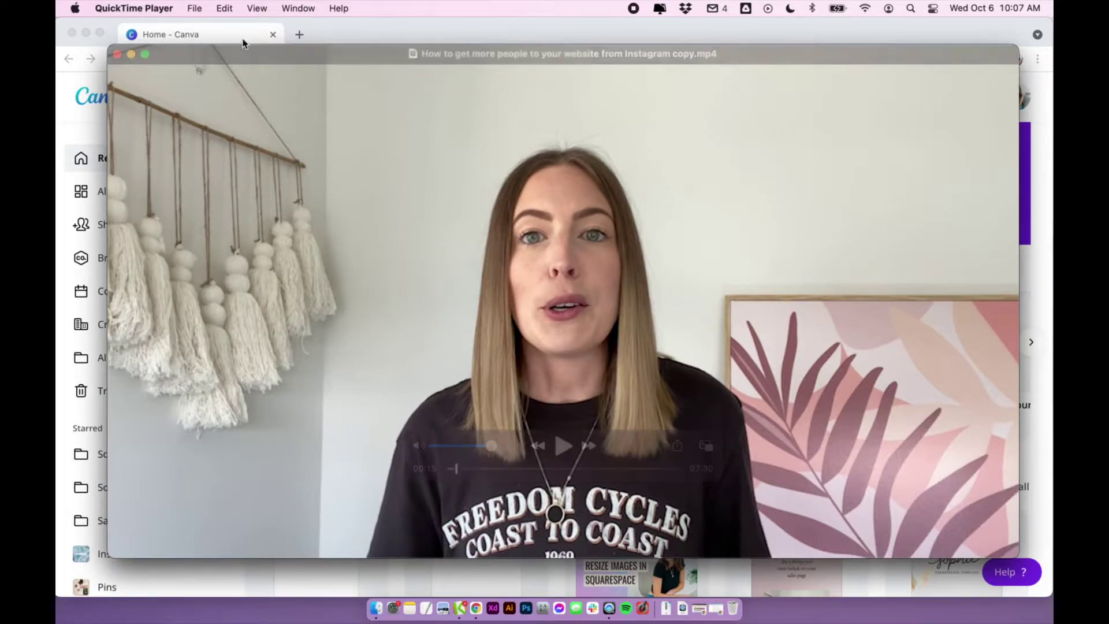
# Split the clip at 00:15, delete the second part, and scrub back to 00:00
pyautogui.click(223, 7)
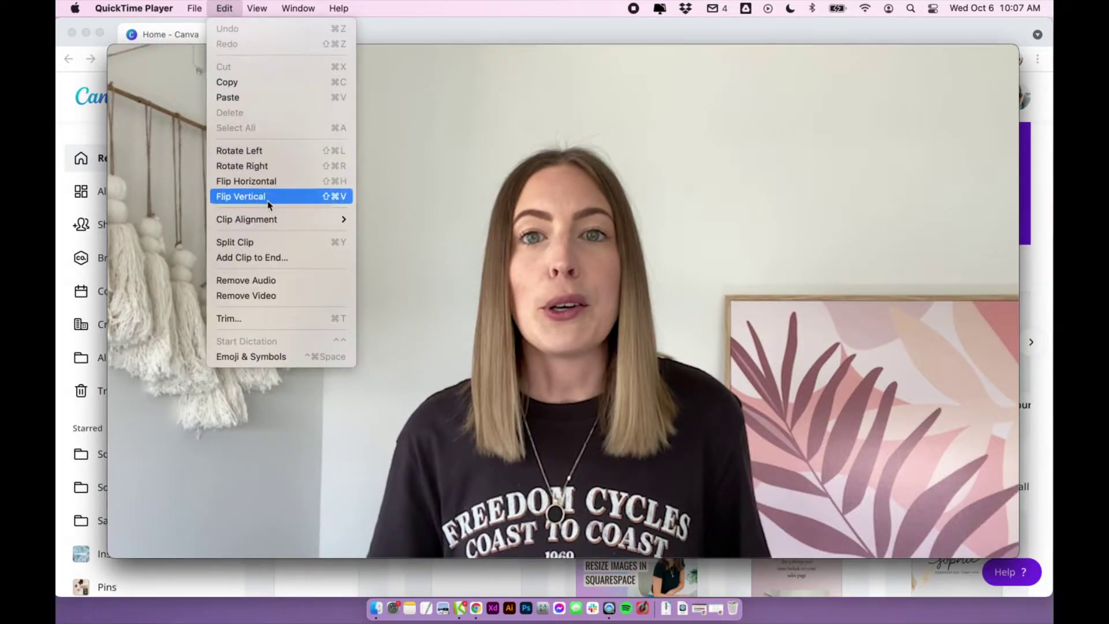
pyautogui.click(268, 242)
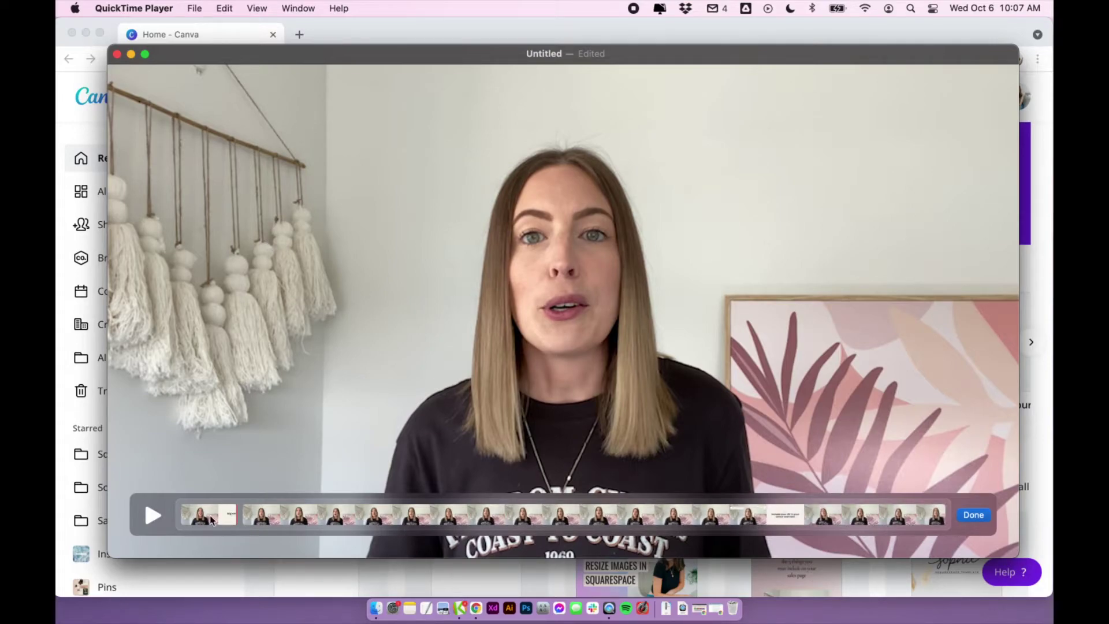
pyautogui.click(300, 520)
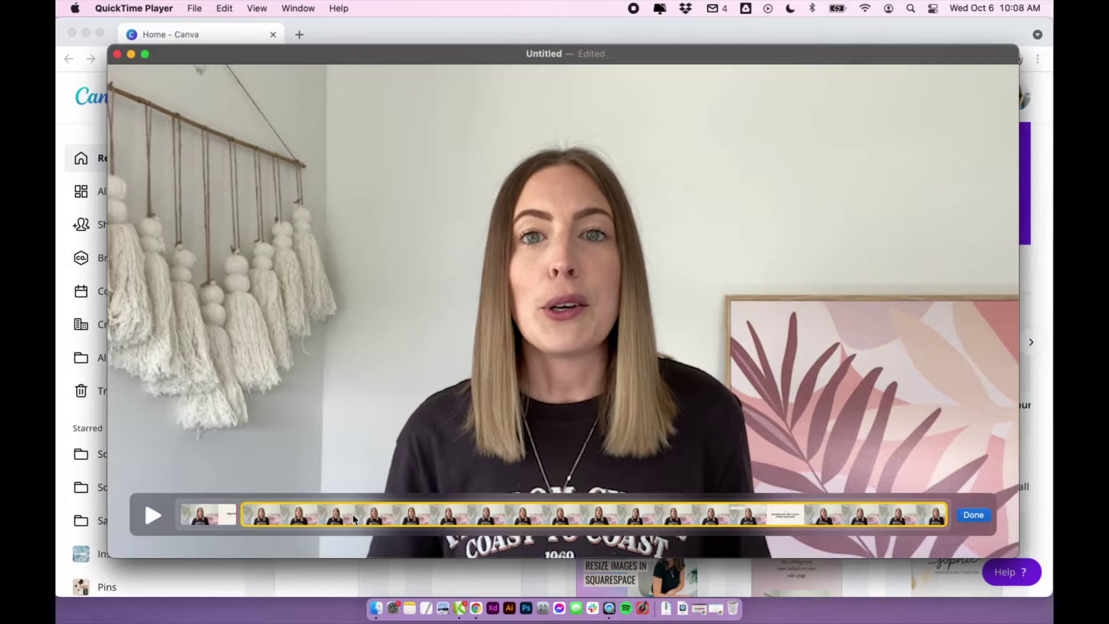
pyautogui.press('Delete')
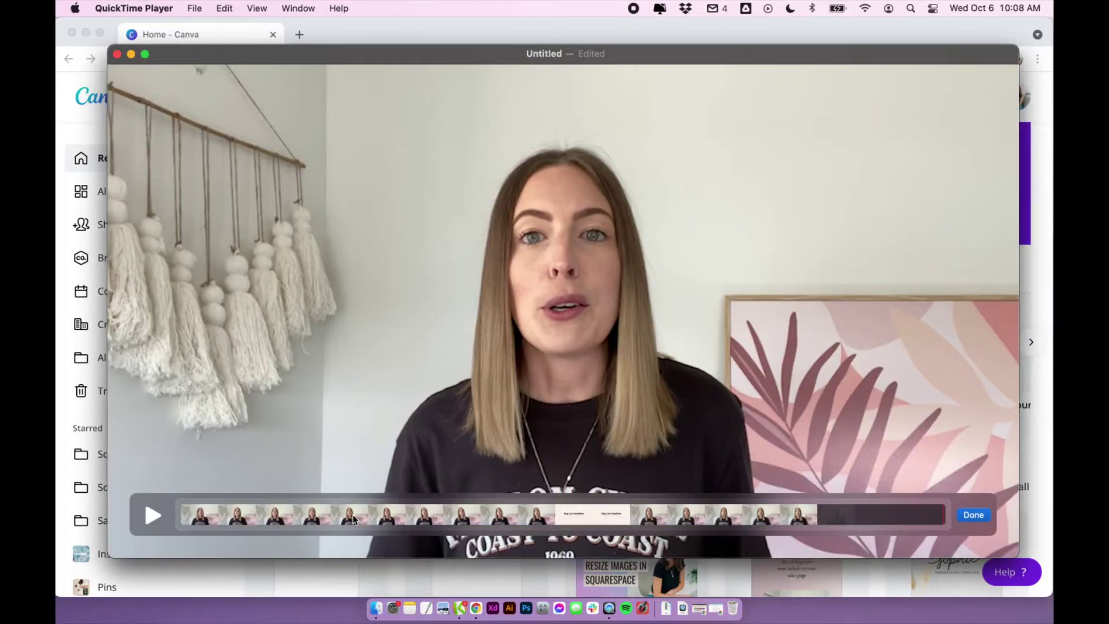
pyautogui.click(974, 515)
pyautogui.moveTo(672, 469)
pyautogui.mouseDown()
pyautogui.moveTo(441, 470)
pyautogui.moveTo(684, 470)
pyautogui.mouseUp()
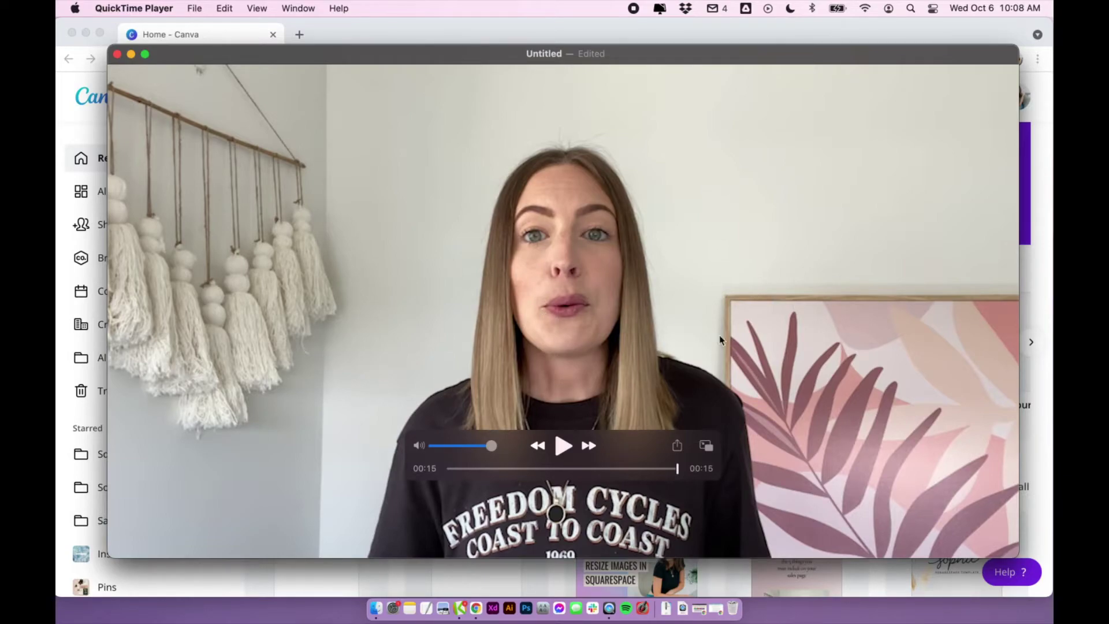
pyautogui.moveTo(678, 468); pyautogui.dragTo(366, 482)
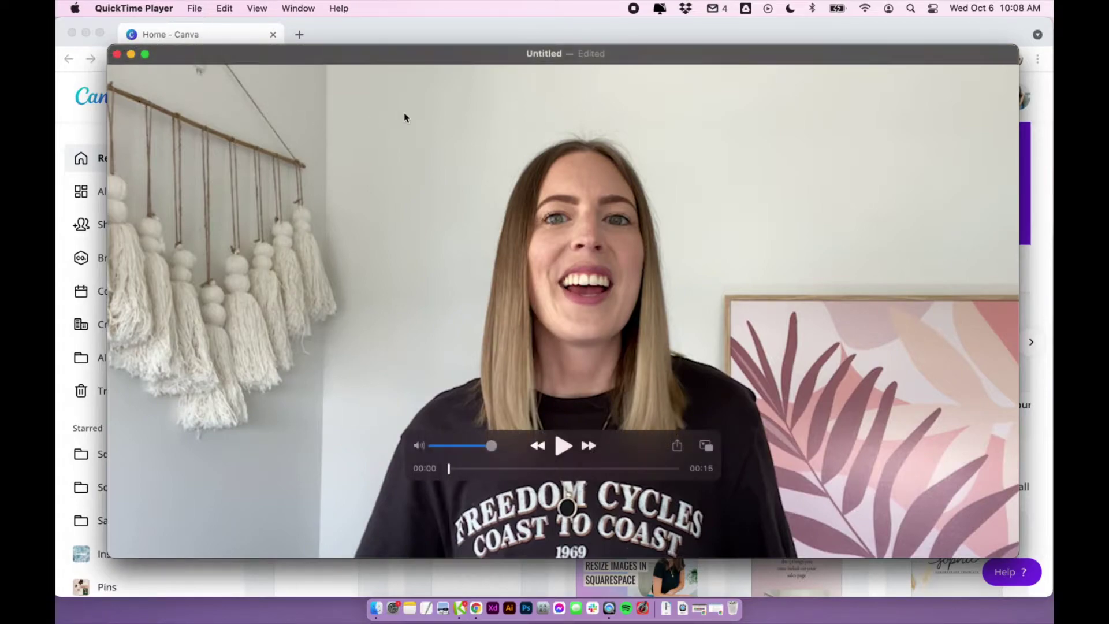
# Save the trimmed clip to the project folder as '…from Instagram CLIP.mp4' and close the player
pyautogui.moveTo(251, 53)
pyautogui.mouseDown()
pyautogui.moveTo(243, 136)
pyautogui.moveTo(263, 60)
pyautogui.moveTo(239, 70)
pyautogui.mouseUp()
pyautogui.click(194, 8)
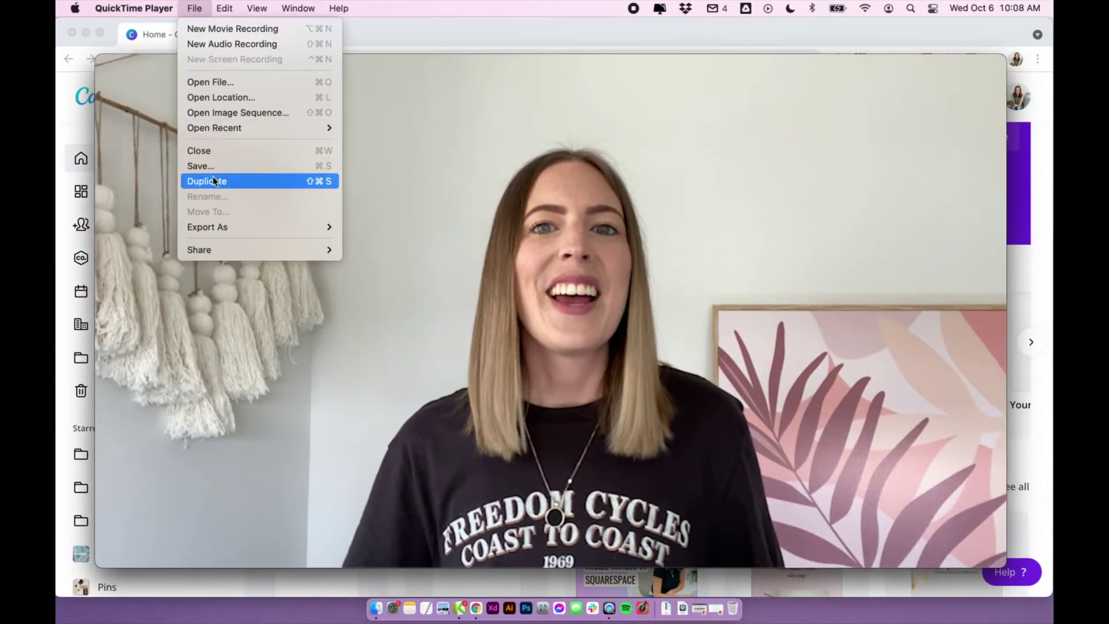
pyautogui.click(213, 167)
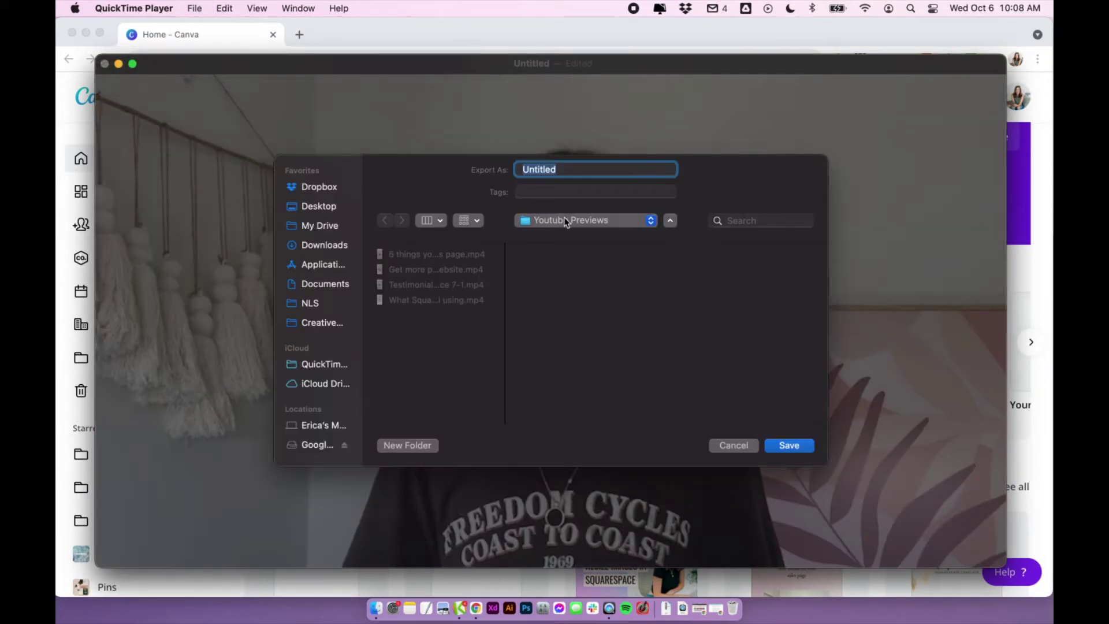
pyautogui.click(566, 222)
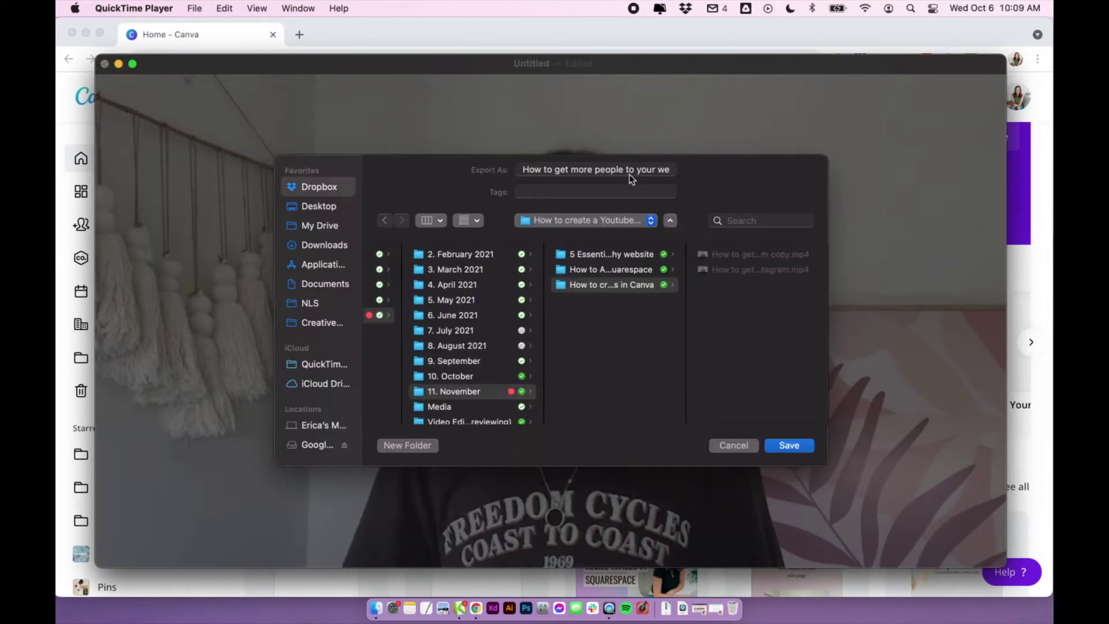
pyautogui.moveTo(629, 174); pyautogui.dragTo(801, 184)
pyautogui.doubleClick(661, 173)
pyautogui.write('CLIP')
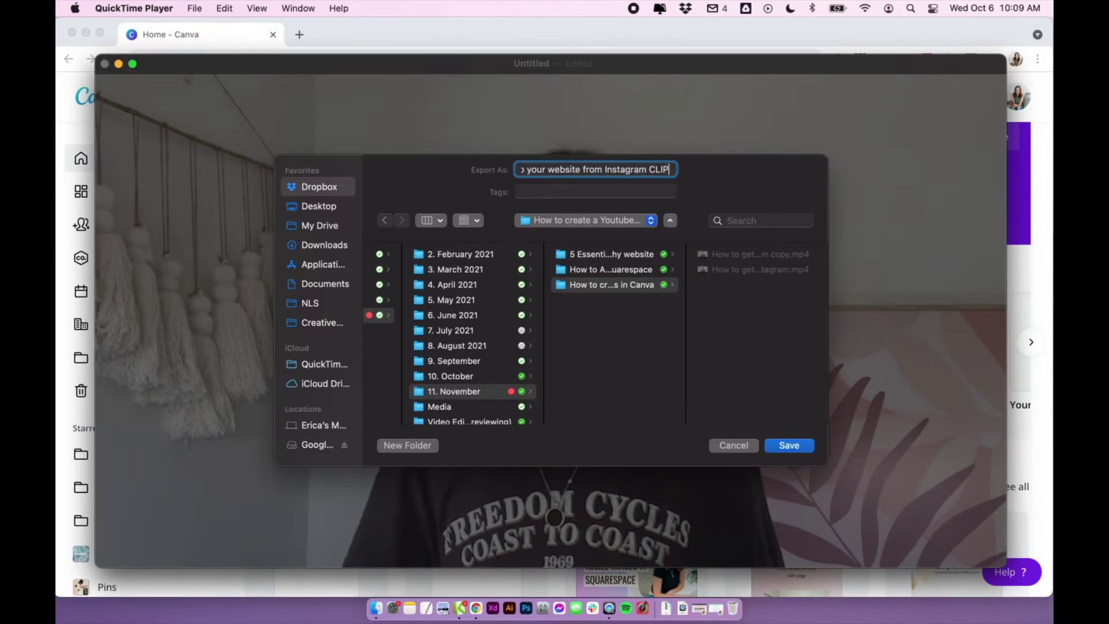
pyautogui.click(788, 445)
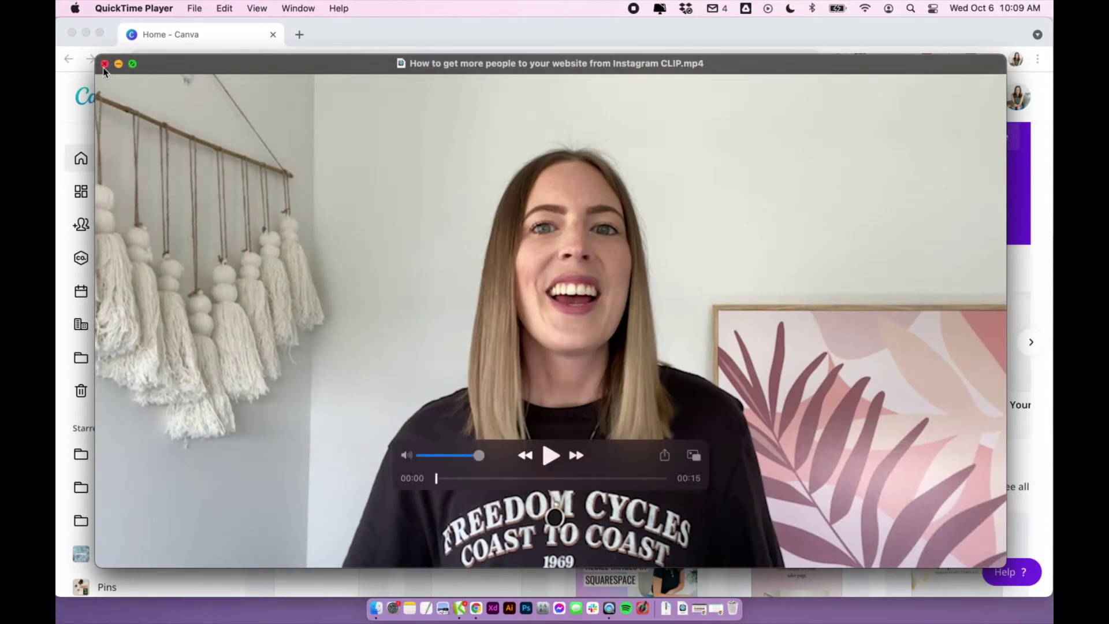
pyautogui.click(105, 64)
# Trash copy.mp4 from Finder, keeping the 30.3 MB CLIP, and bring Canva's home page forward
pyautogui.click(657, 219)
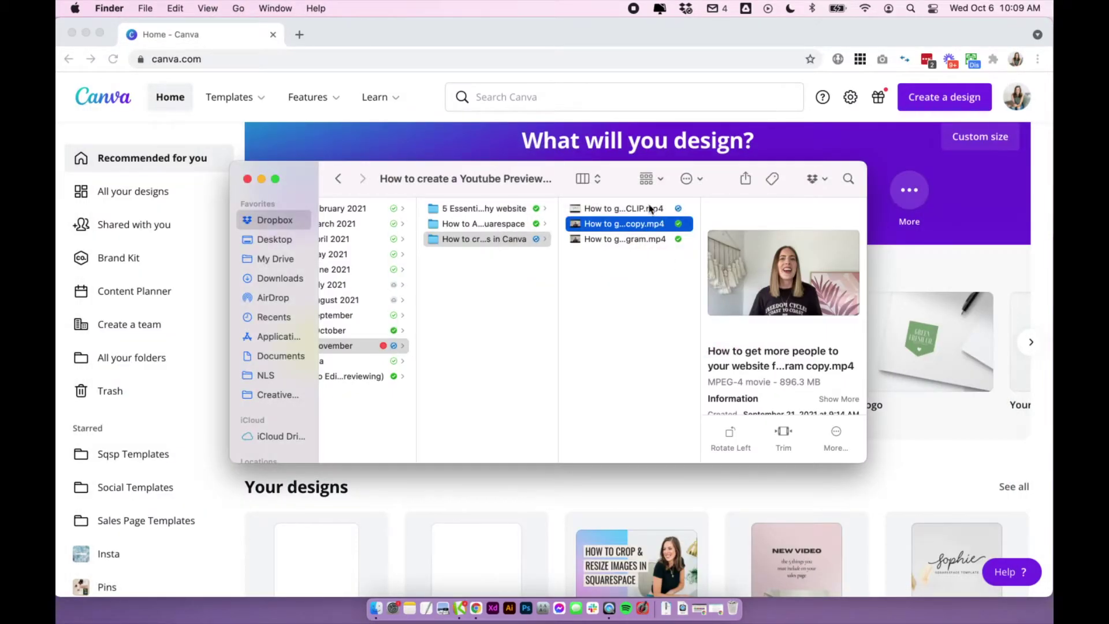
pyautogui.click(652, 210)
pyautogui.click(600, 251)
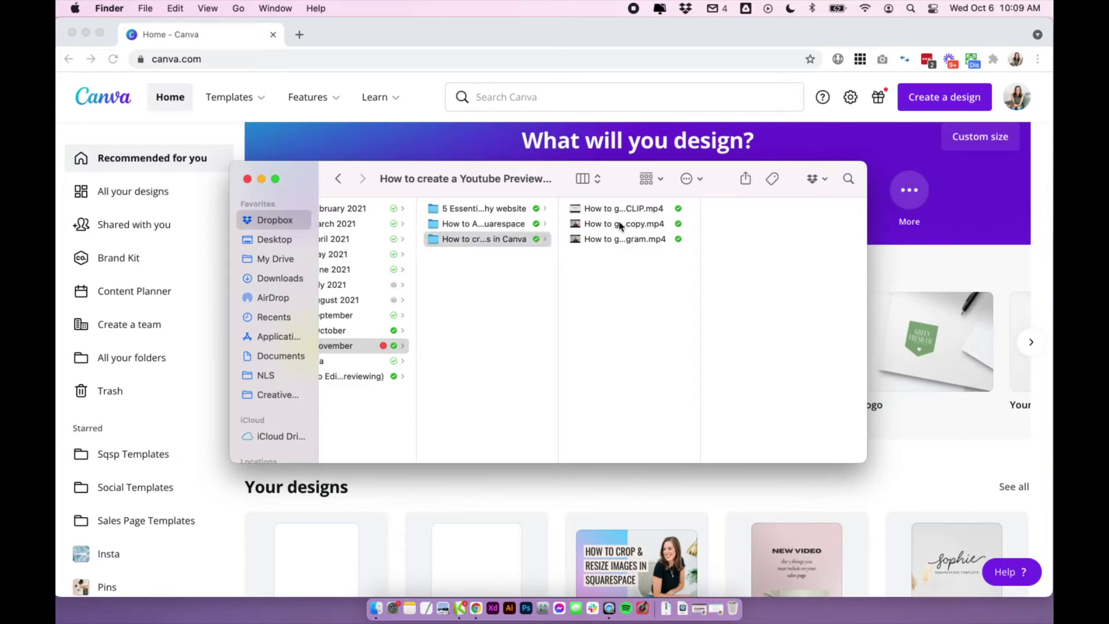
pyautogui.moveTo(616, 225); pyautogui.dragTo(732, 612)
pyautogui.click(635, 208)
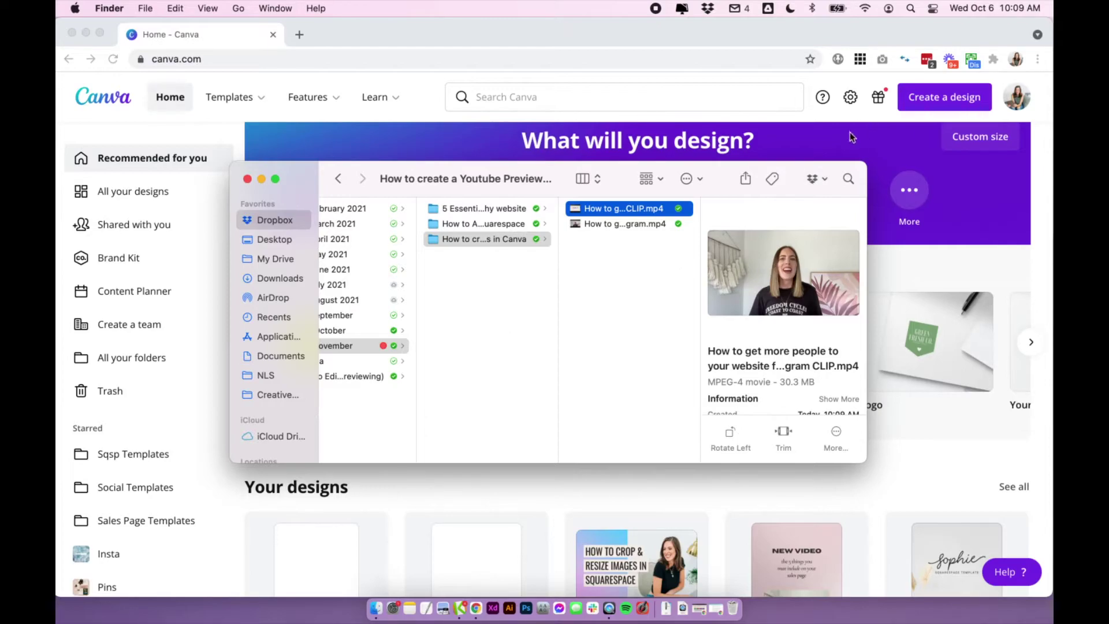
pyautogui.click(905, 275)
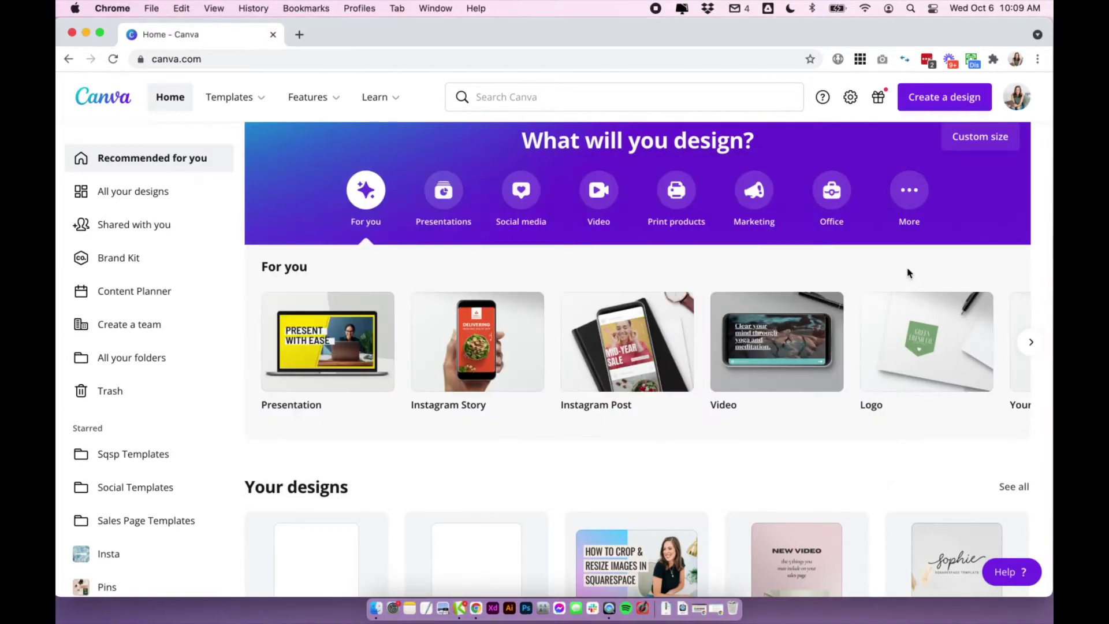
# Create a new blank 'Your Story' design and scroll through the Instagram Story templates
pyautogui.click(931, 105)
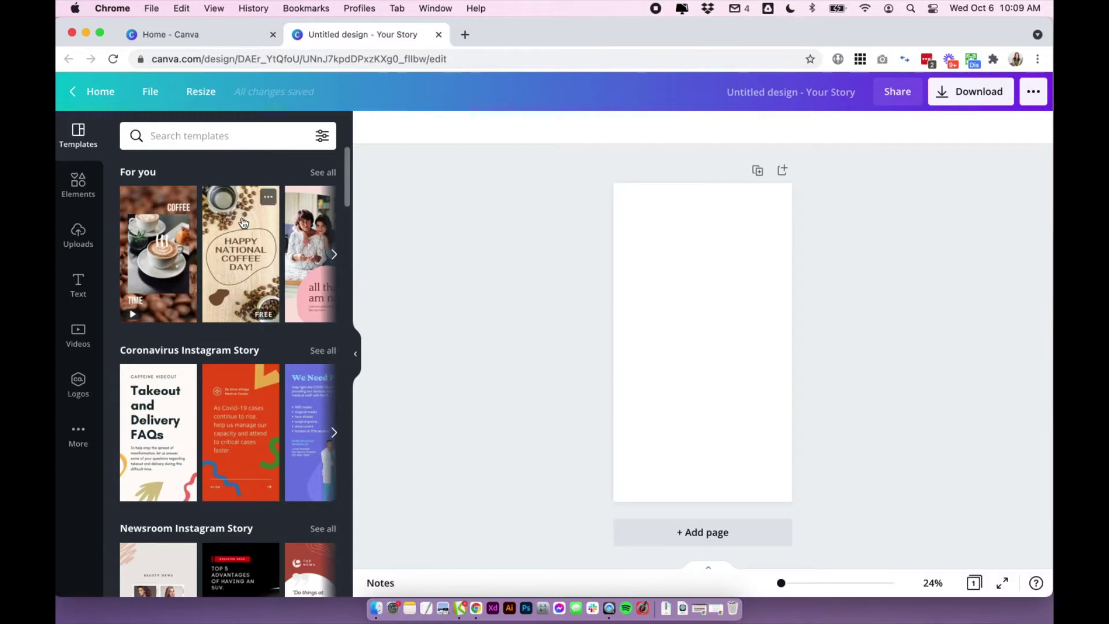
pyautogui.hscroll(5, 233, 219)
pyautogui.scroll(-4, 226, 409)
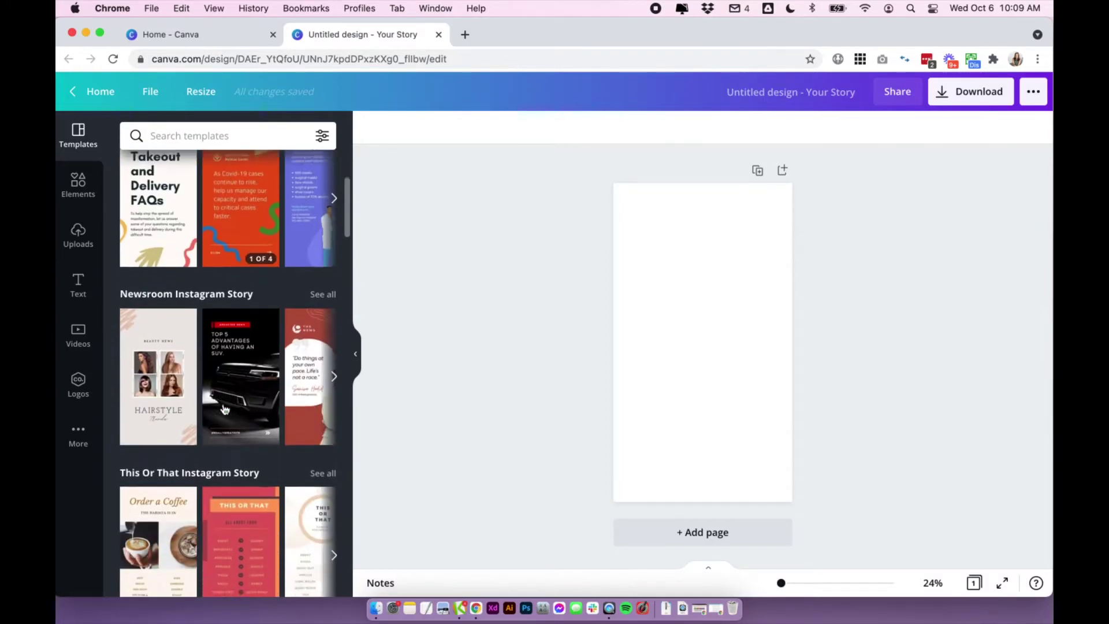
pyautogui.scroll(-3, 224, 408)
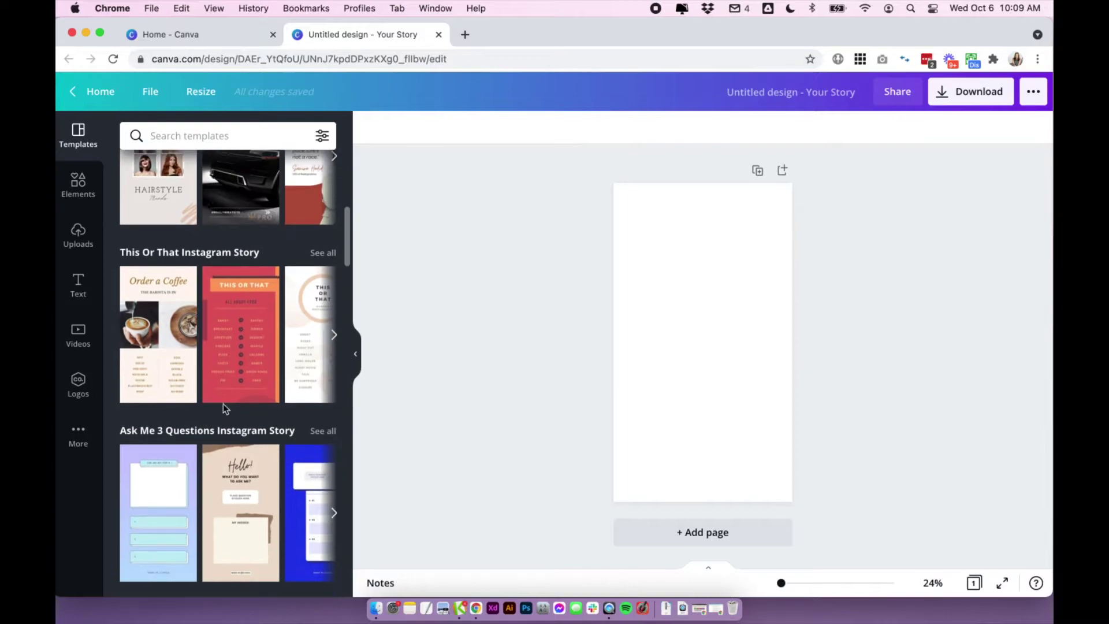
pyautogui.scroll(6, 223, 404)
pyautogui.scroll(-10, 223, 403)
pyautogui.scroll(10, 223, 409)
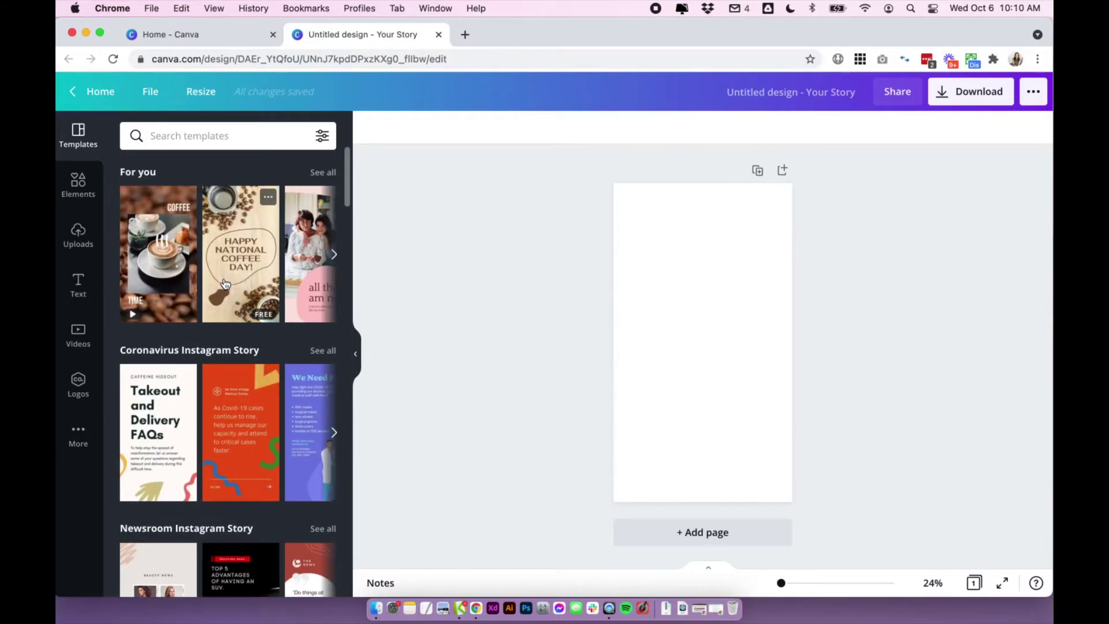
pyautogui.scroll(-3, 225, 283)
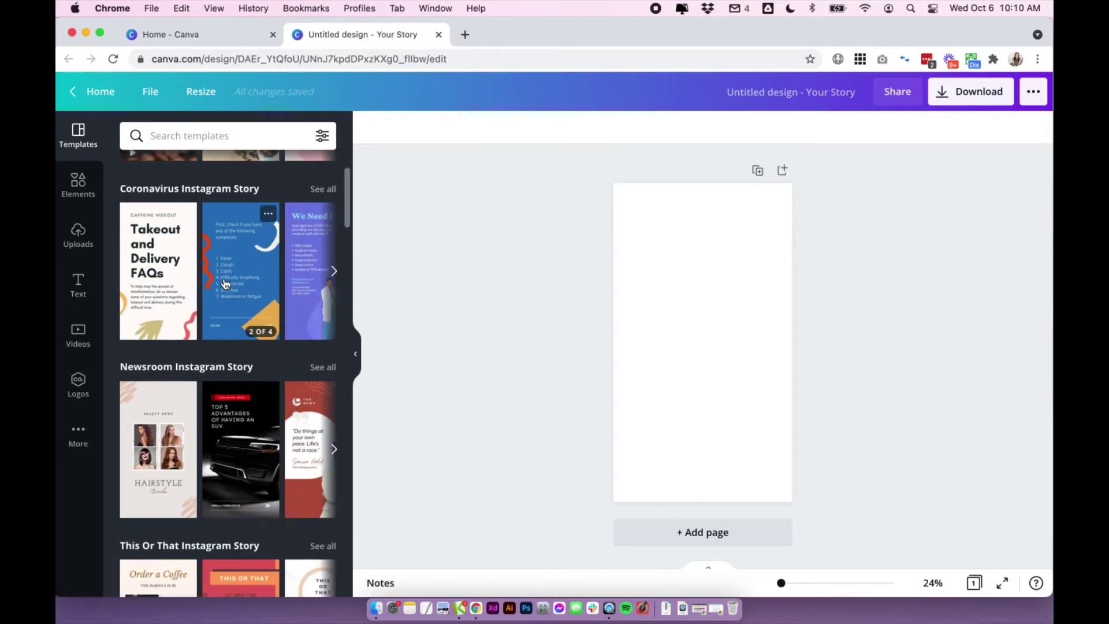
pyautogui.scroll(-6, 258, 297)
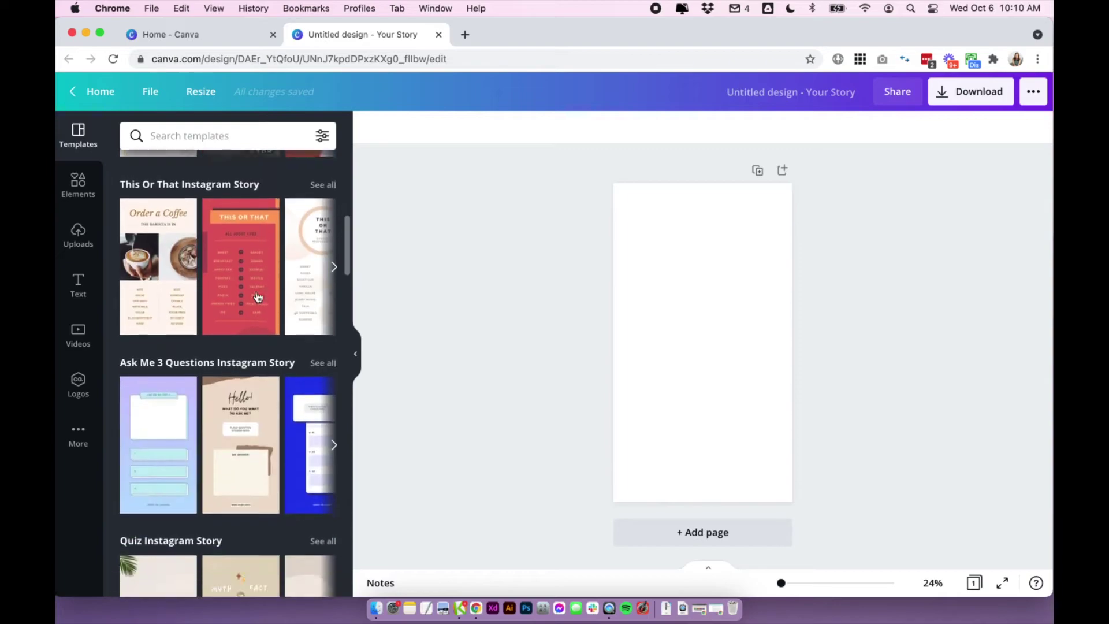
pyautogui.scroll(-4, 258, 297)
pyautogui.scroll(13, 258, 297)
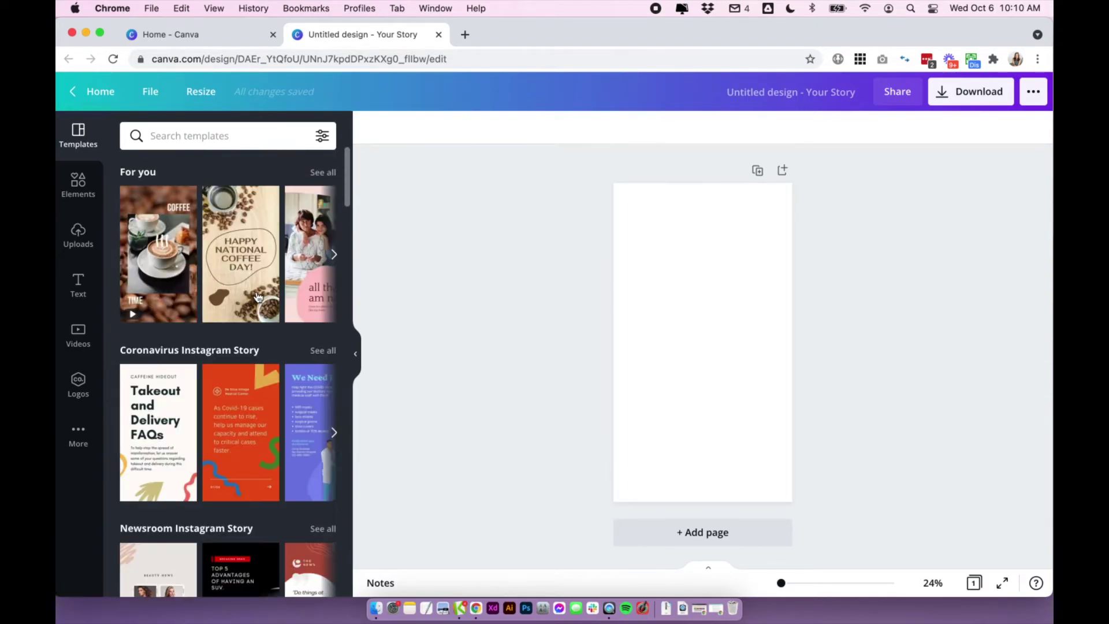
# Search templates for 'video preview' and try the Really Great Song and yoga New Video templates
pyautogui.click(191, 136)
pyautogui.write('video pr')
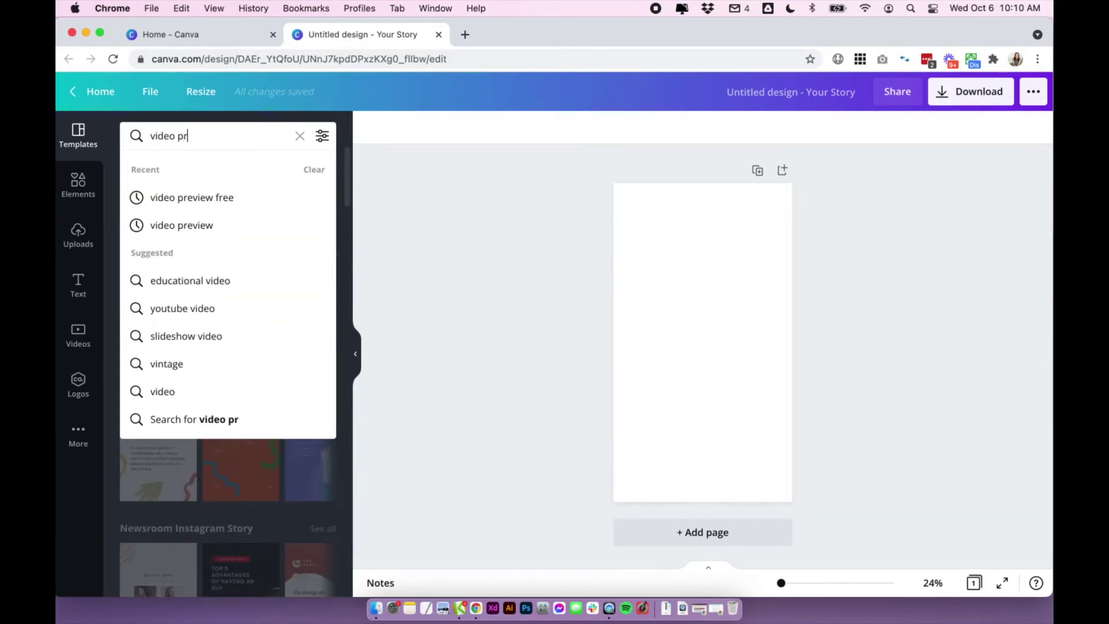
pyautogui.write('eview')
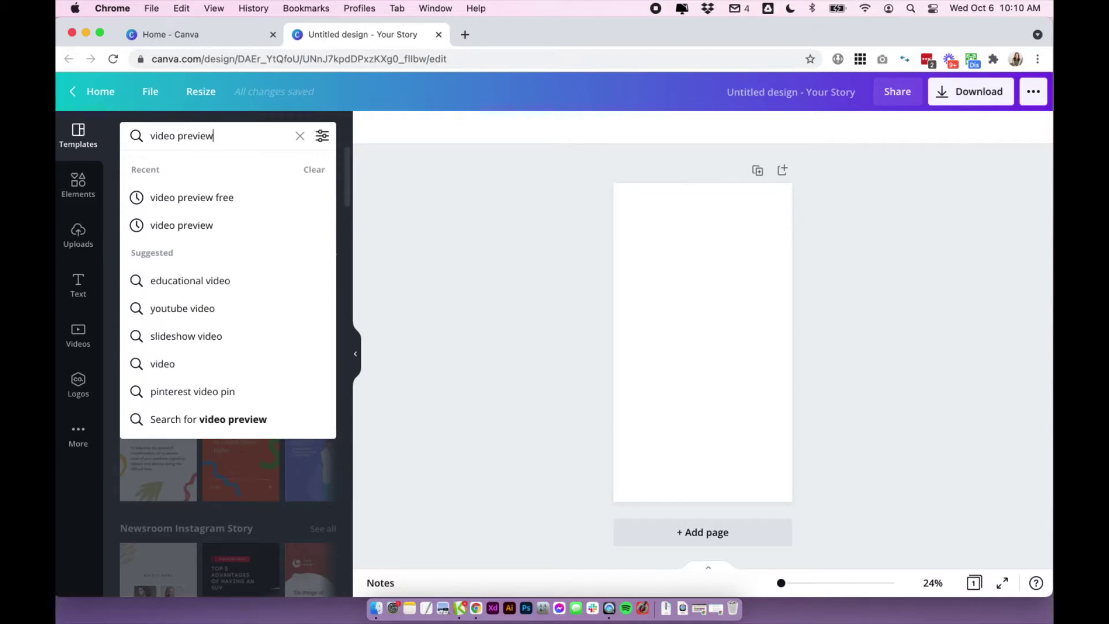
pyautogui.press('Return')
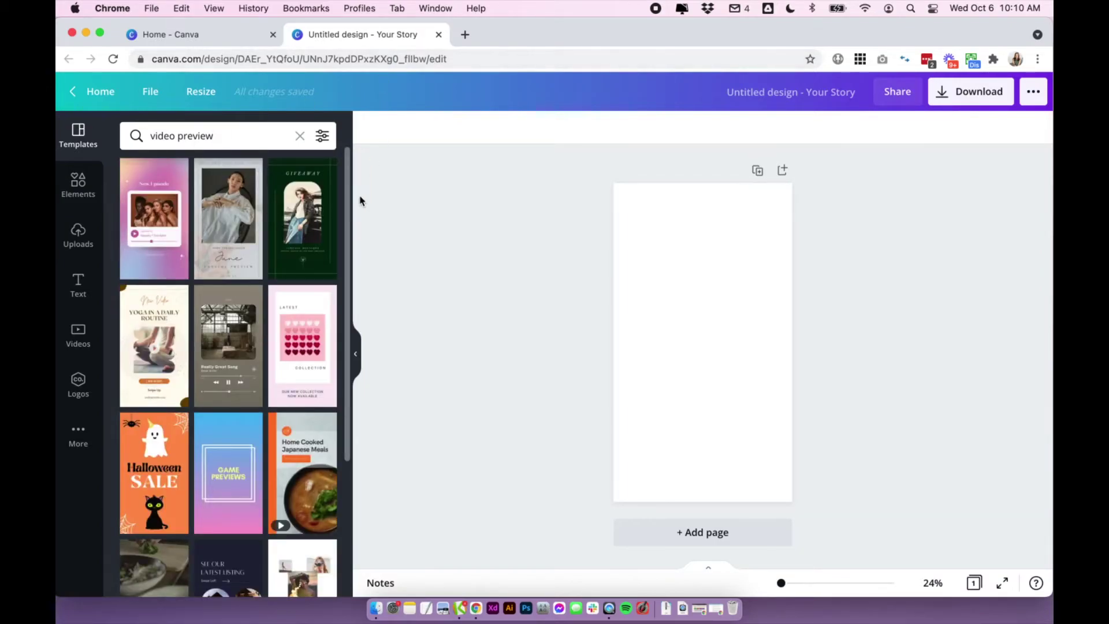
pyautogui.click(161, 199)
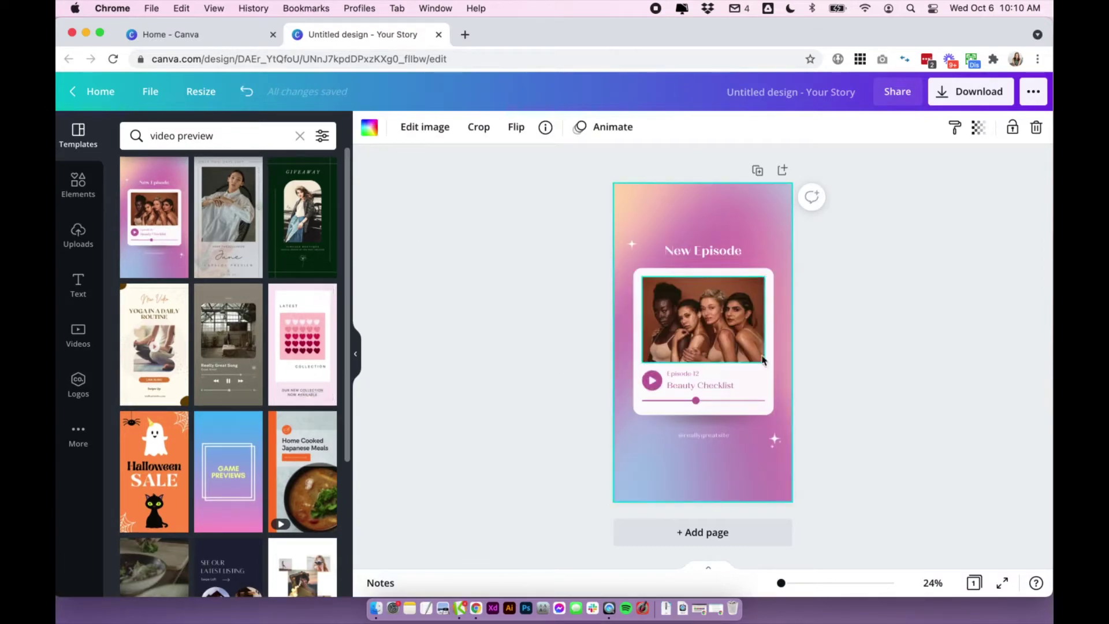
pyautogui.click(230, 346)
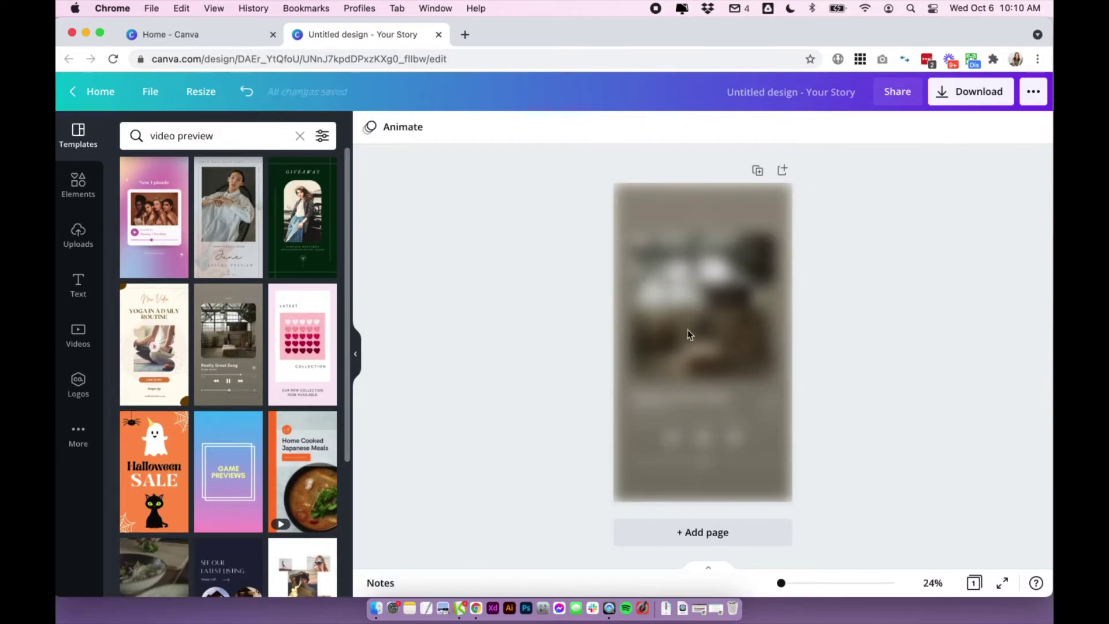
pyautogui.click(163, 335)
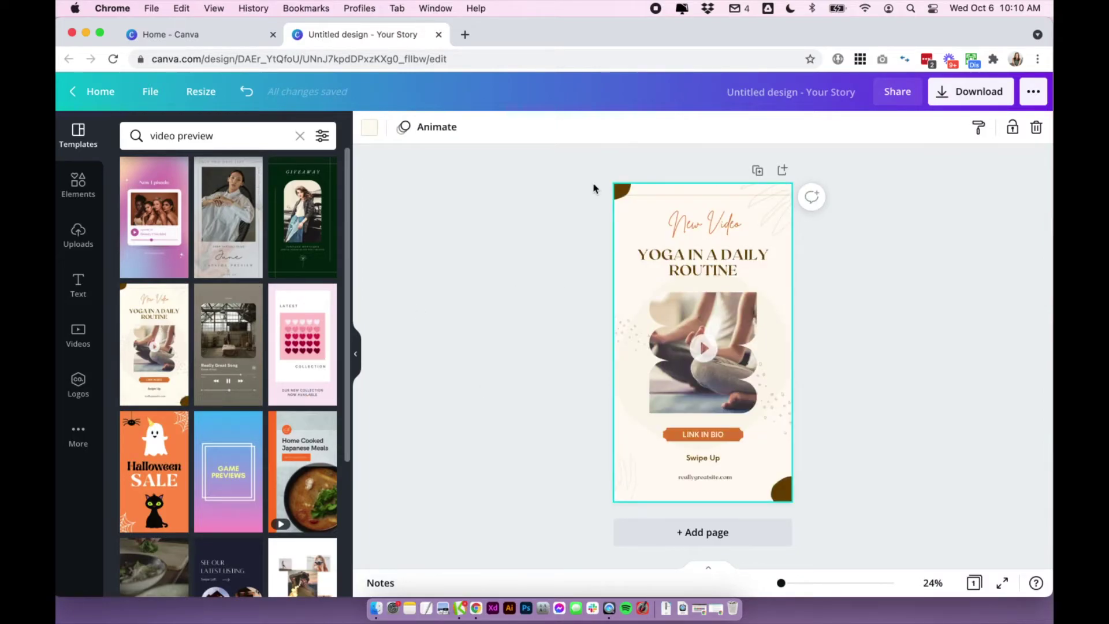
# Delete all the template's elements to leave a blank page, then browse the Elements library
pyautogui.moveTo(594, 185); pyautogui.dragTo(868, 551)
pyautogui.press('Delete')
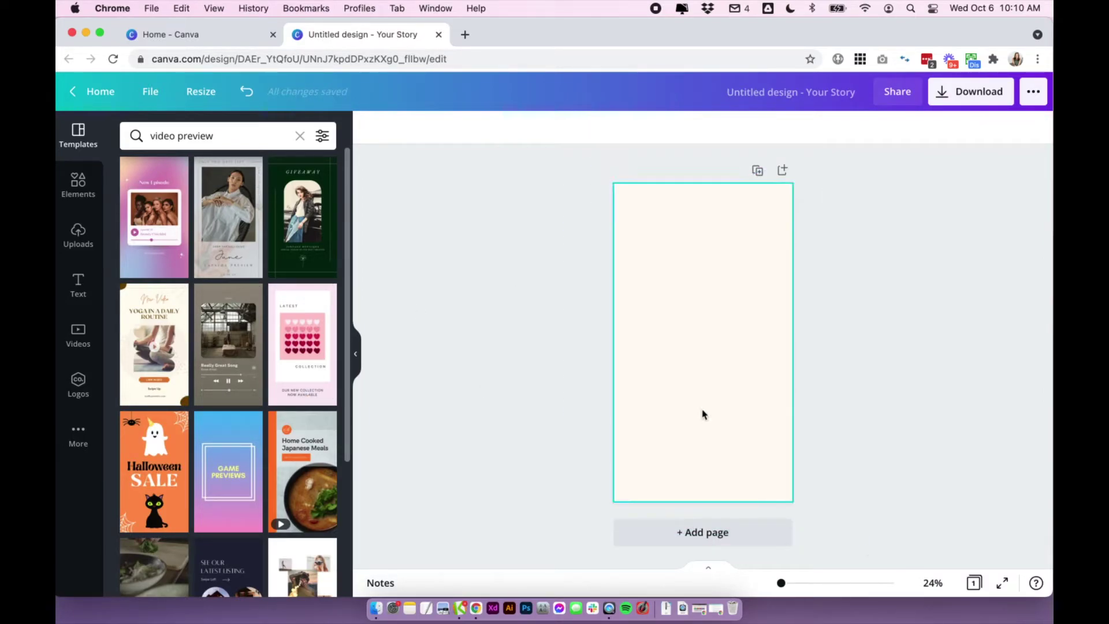
pyautogui.click(701, 409)
pyautogui.click(559, 349)
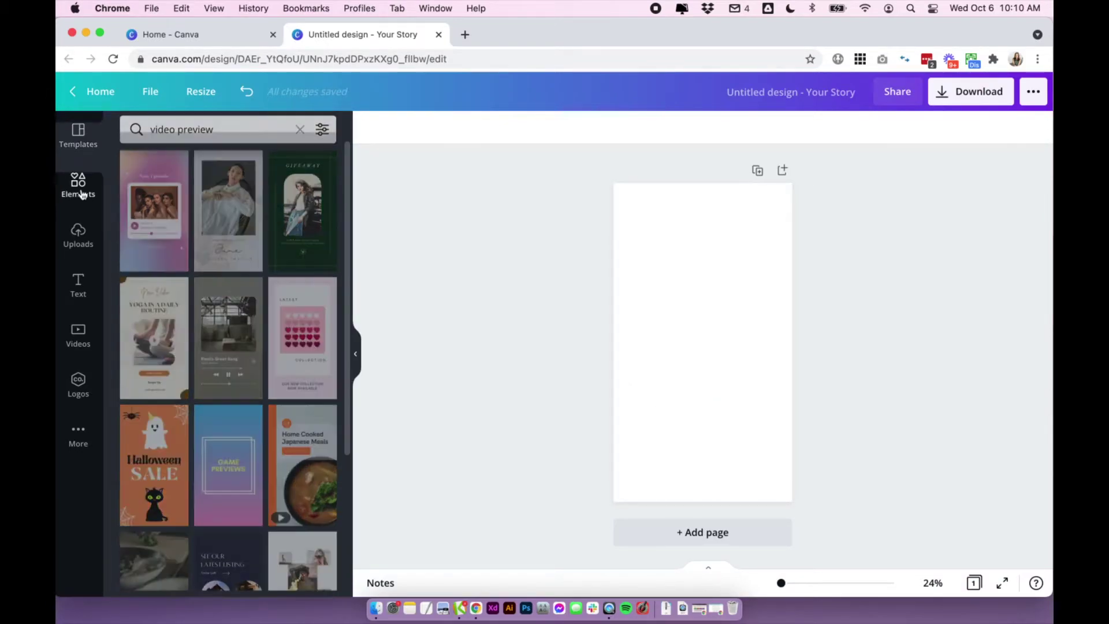
pyautogui.click(82, 193)
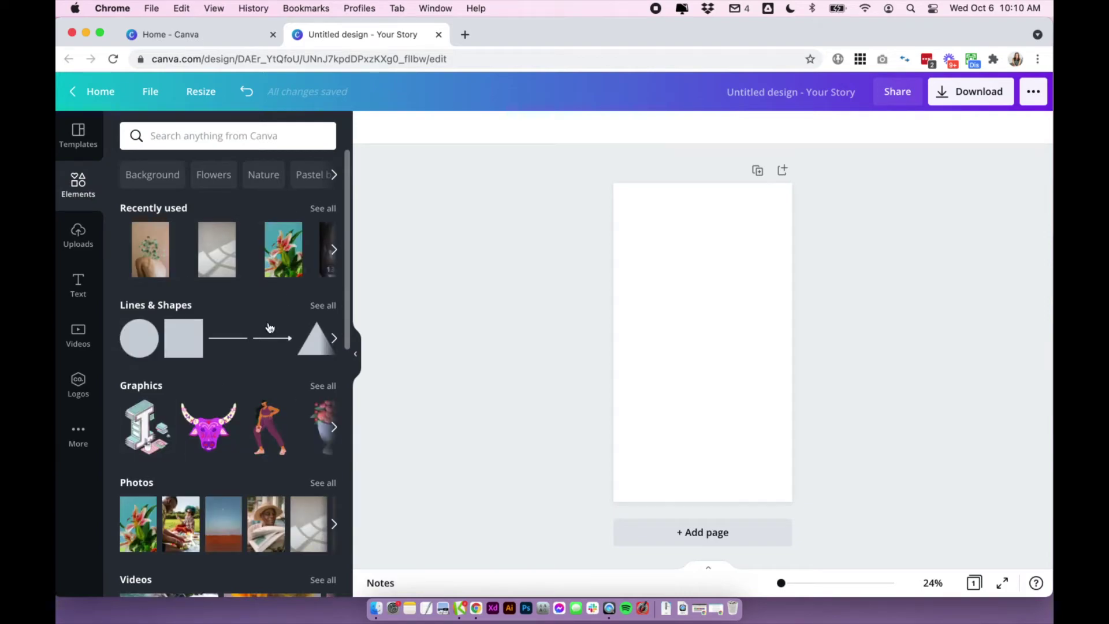
pyautogui.scroll(-3, 245, 349)
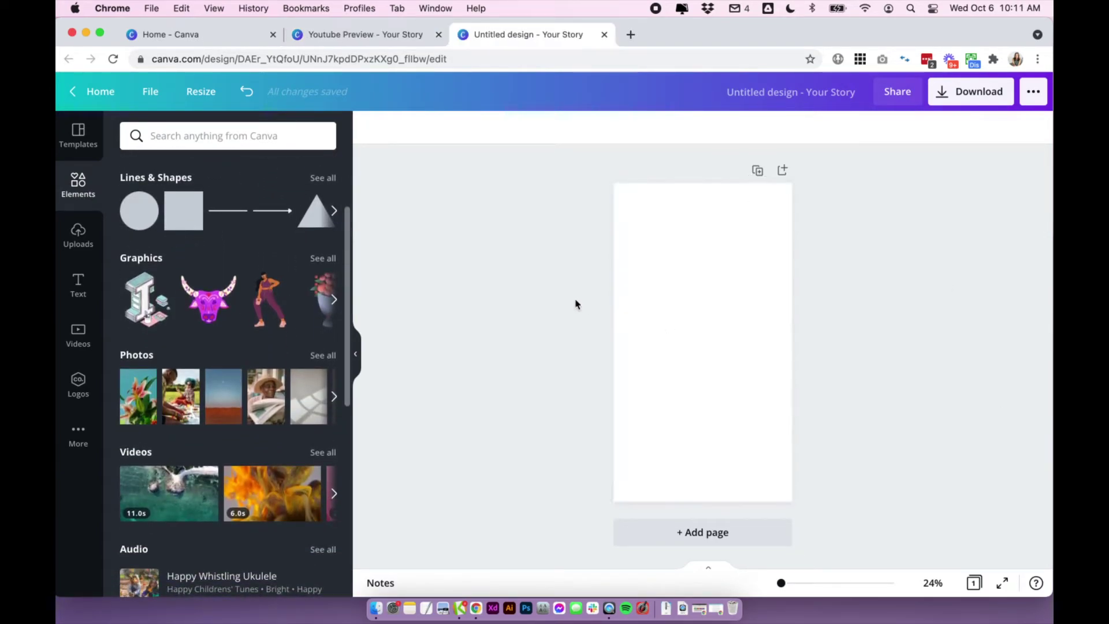
# In the Youtube Preview design, change the subtitle's capital 'H' to lowercase 'h'
pyautogui.hotkey('ctrl', 'shift', 'Tab')
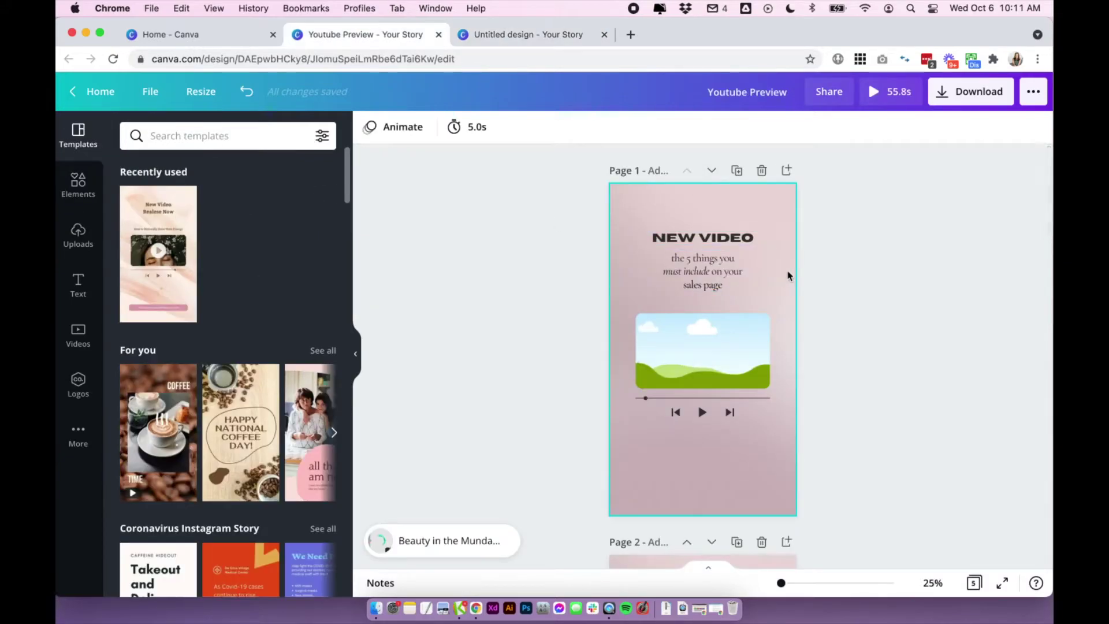
pyautogui.click(724, 237)
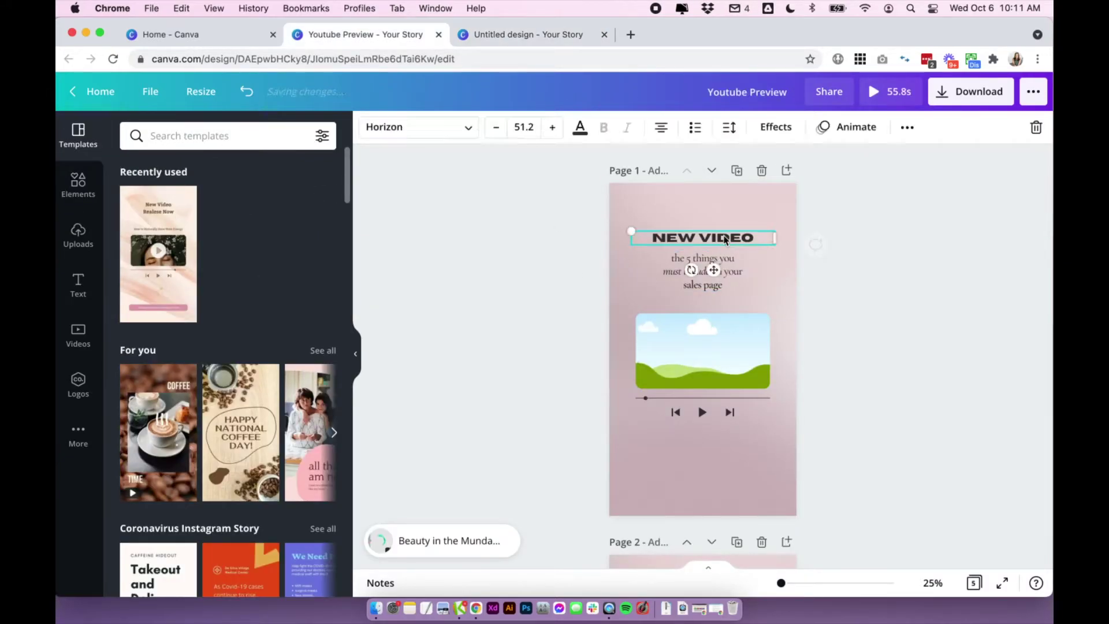
pyautogui.click(587, 297)
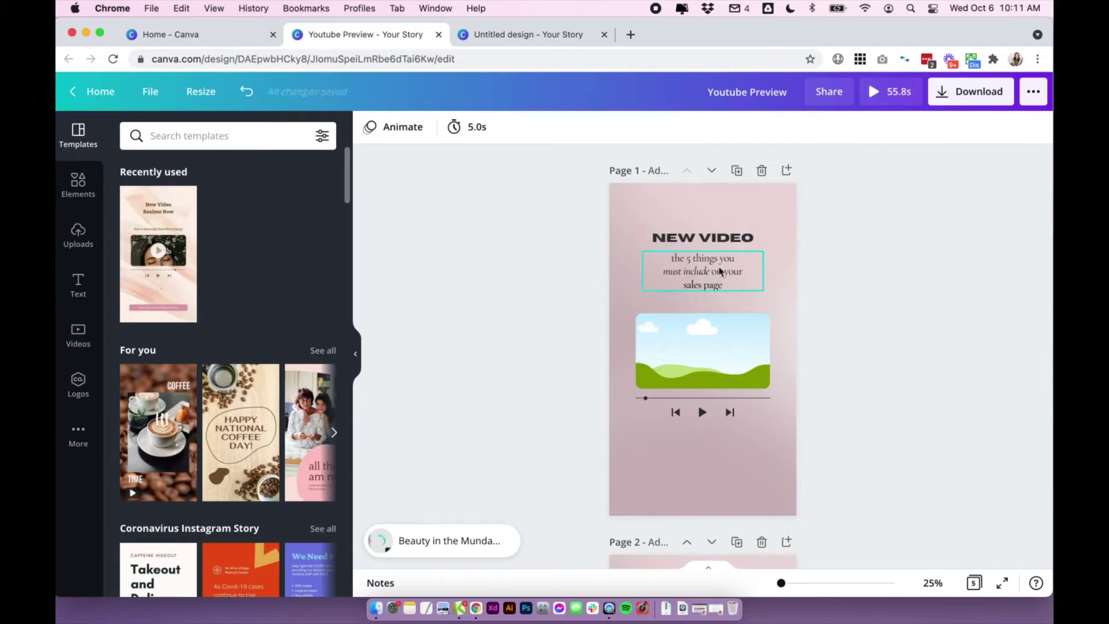
pyautogui.click(689, 287)
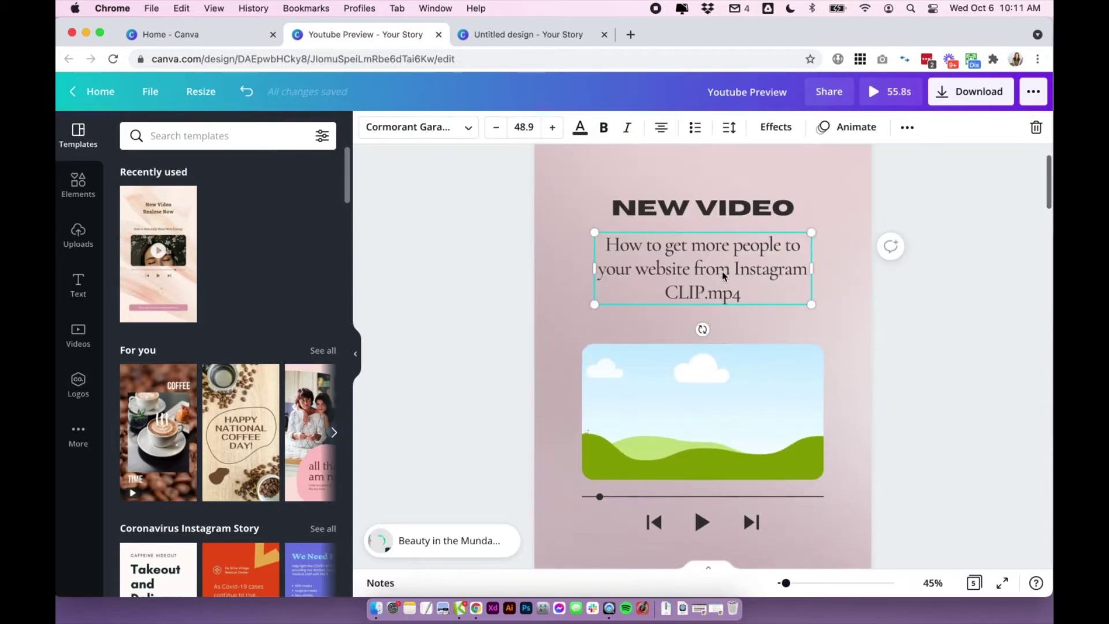
pyautogui.scroll(1, 724, 276)
pyautogui.click(619, 245)
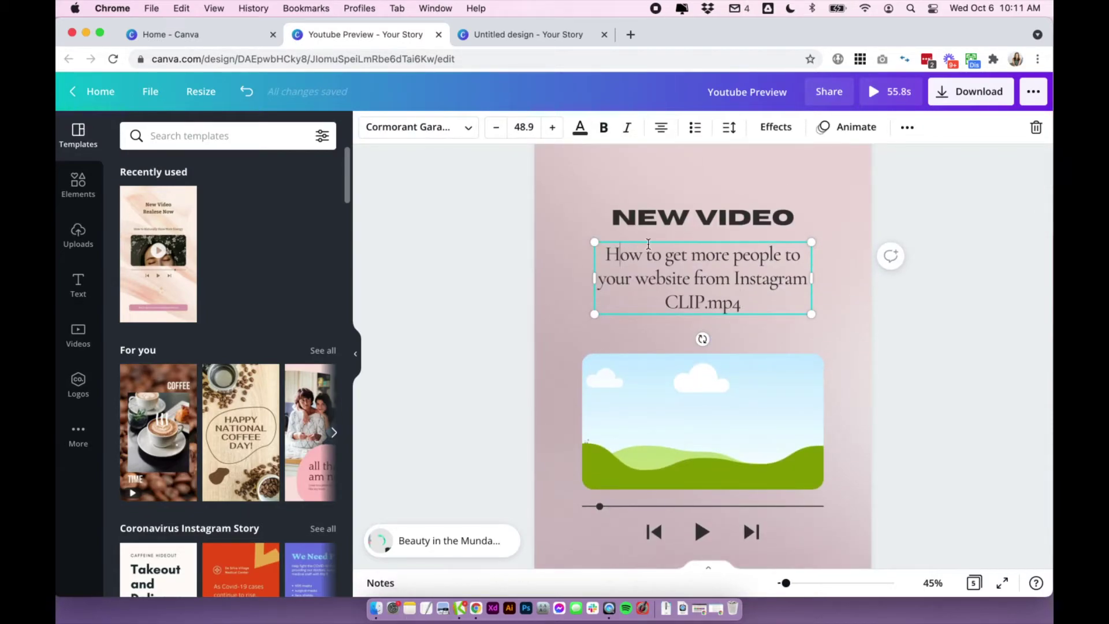
pyautogui.press('BackSpace')
pyautogui.write('h')
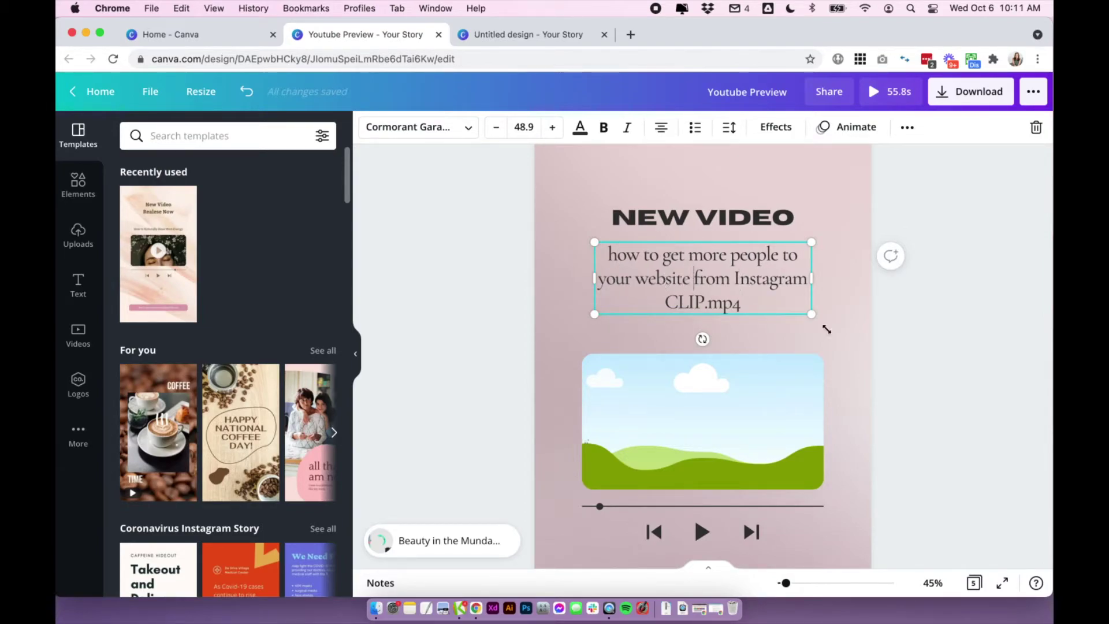
# Replace 'Instagram CLIP.mp4' with 'instagram' and narrow the box so the subtitle wraps onto three lines
pyautogui.moveTo(742, 304); pyautogui.dragTo(735, 280)
pyautogui.write('instagram')
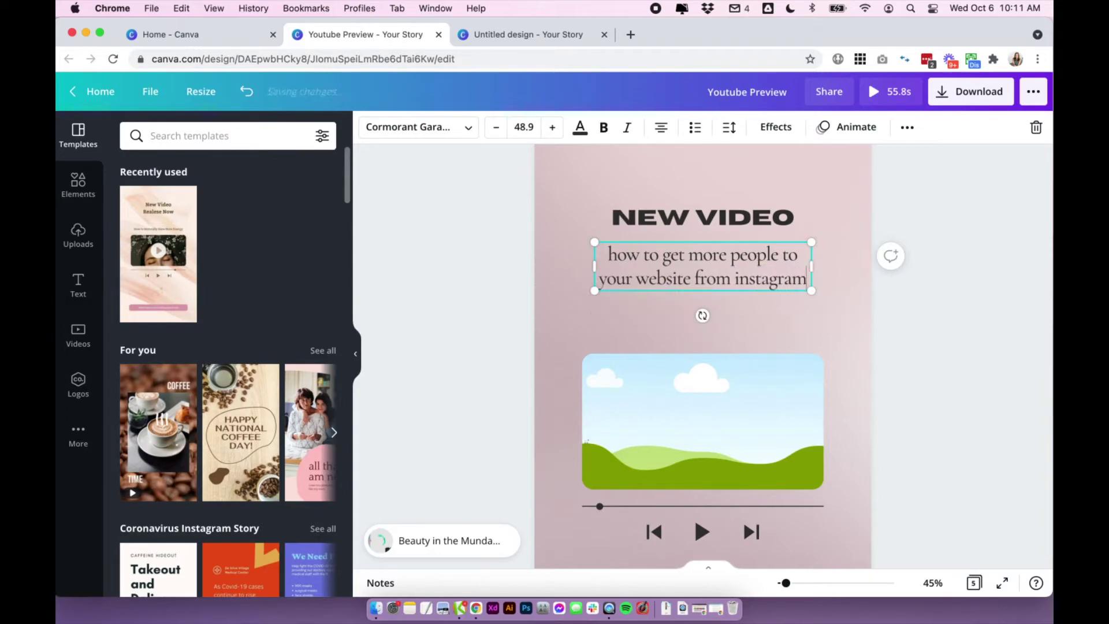
pyautogui.moveTo(811, 264); pyautogui.dragTo(797, 266)
pyautogui.scroll(-1, 936, 290)
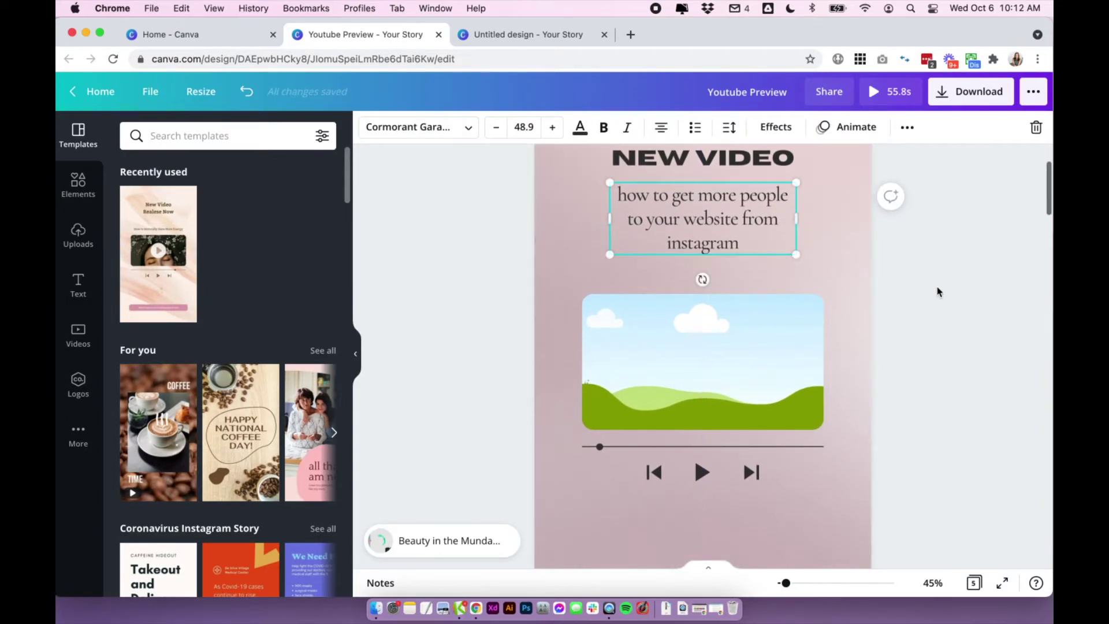
pyautogui.press('super+minus')
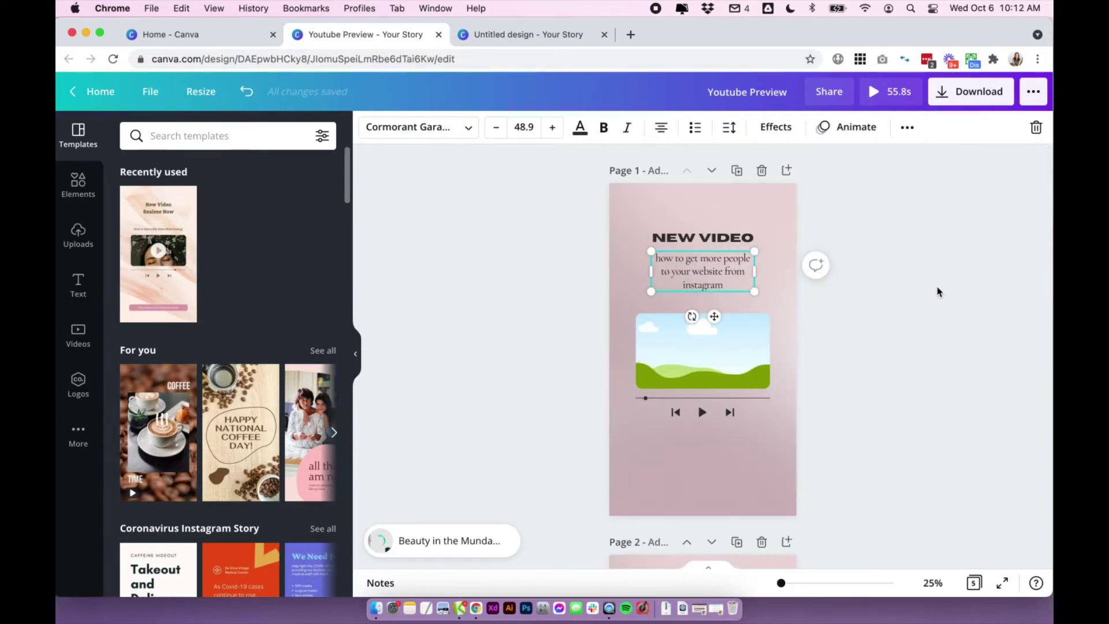
pyautogui.click(938, 292)
pyautogui.click(745, 272)
pyautogui.moveTo(753, 274); pyautogui.dragTo(757, 276)
pyautogui.click(903, 241)
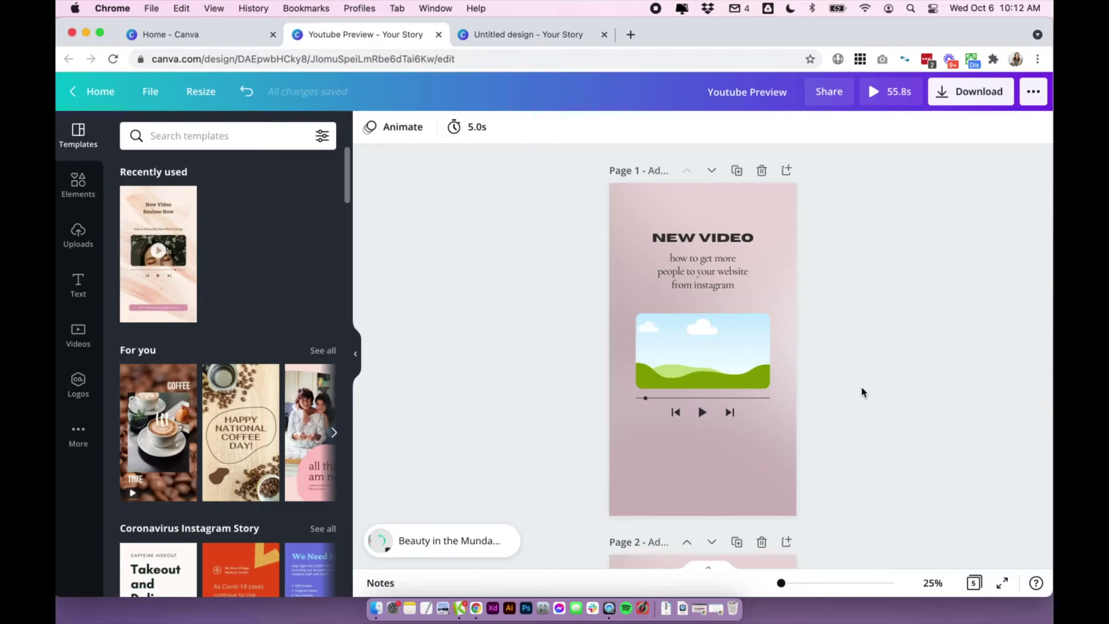
# Search Elements for Frames and place a rounded-rectangle frame above the player bar
pyautogui.scroll(5, 747, 371)
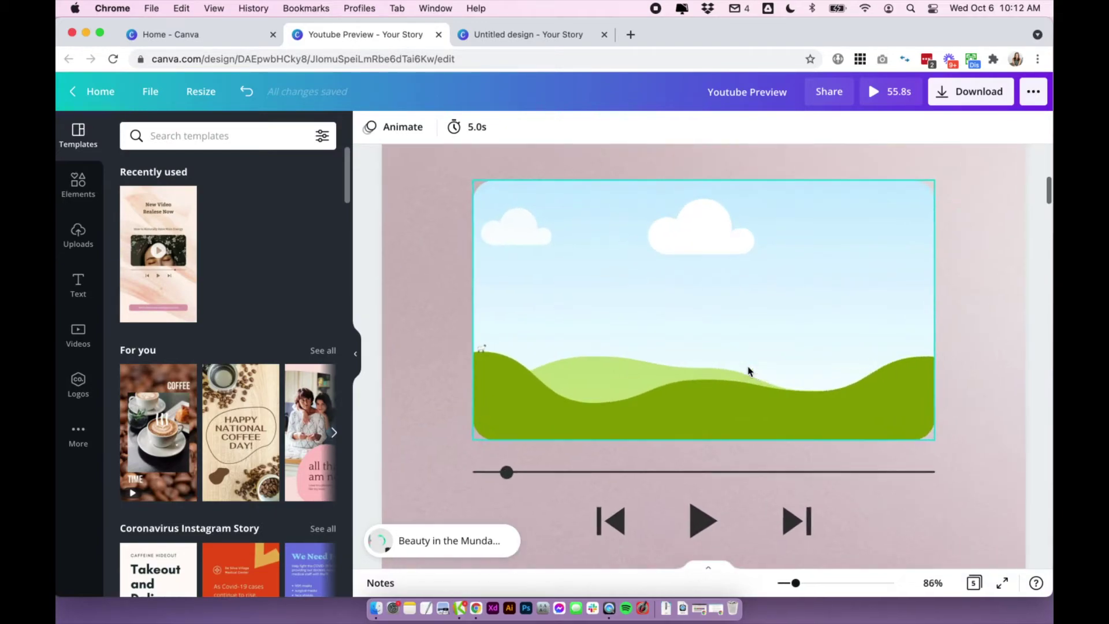
pyautogui.scroll(-2, 636, 323)
pyautogui.click(524, 241)
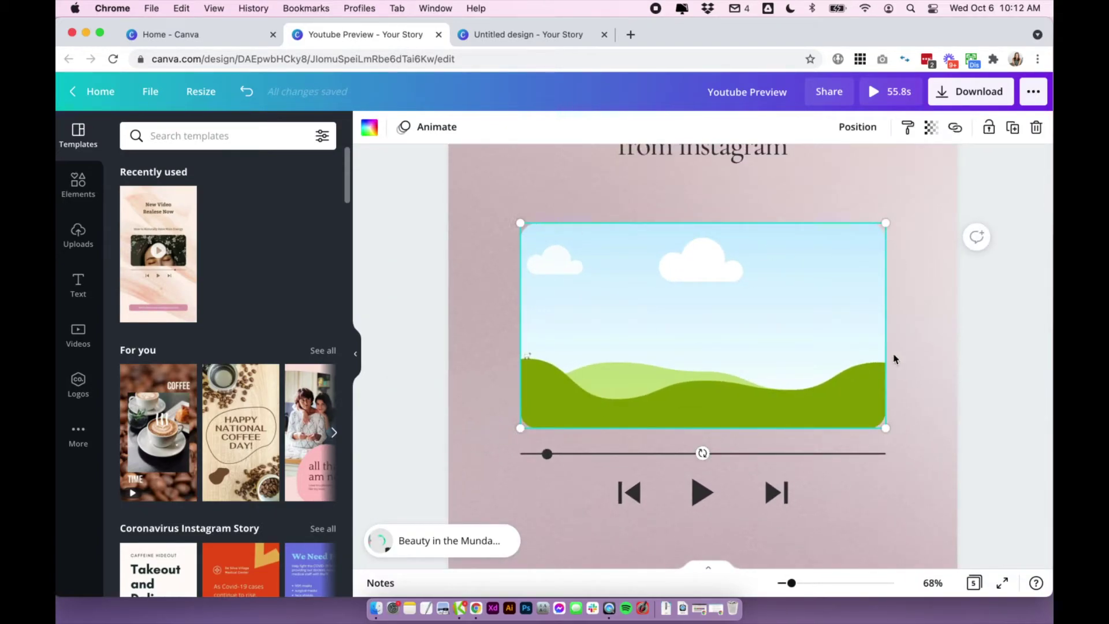
pyautogui.click(78, 187)
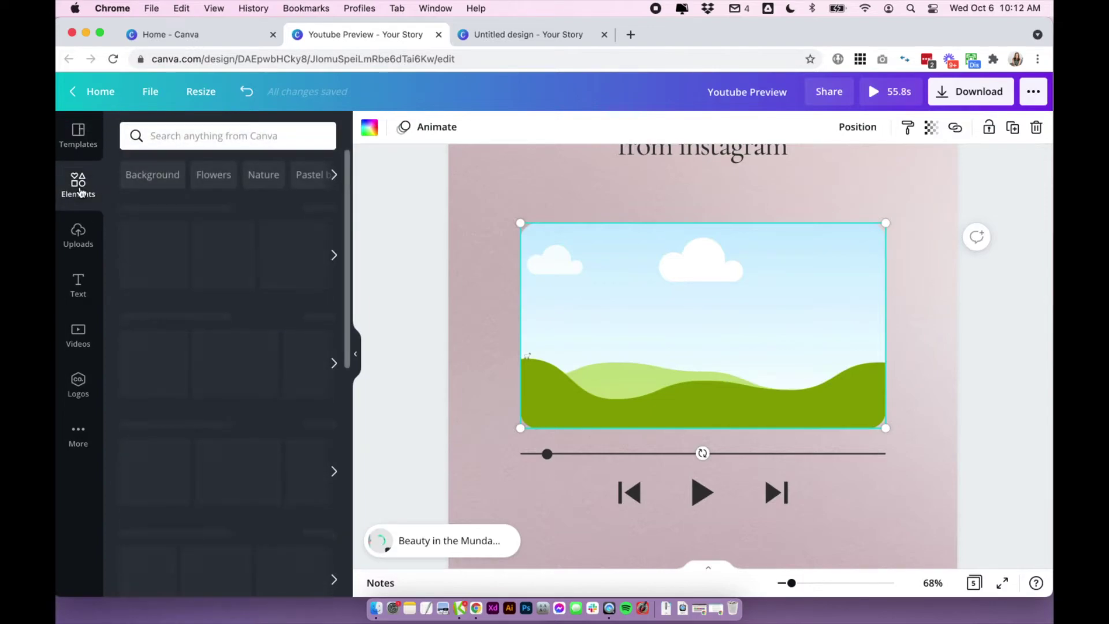
pyautogui.scroll(-10, 138, 214)
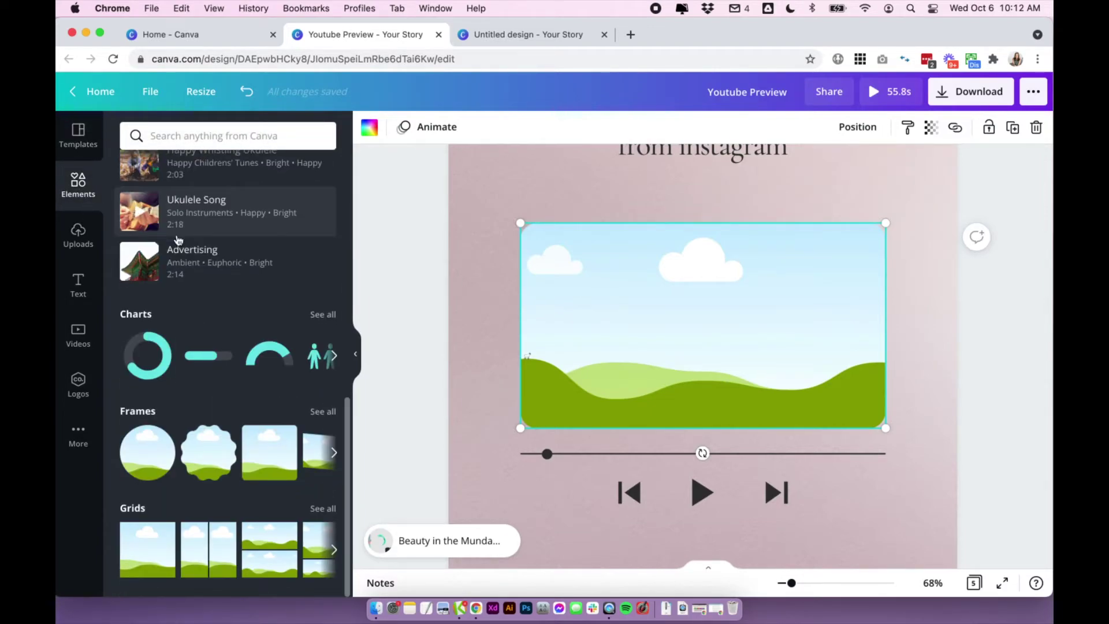
pyautogui.click(323, 411)
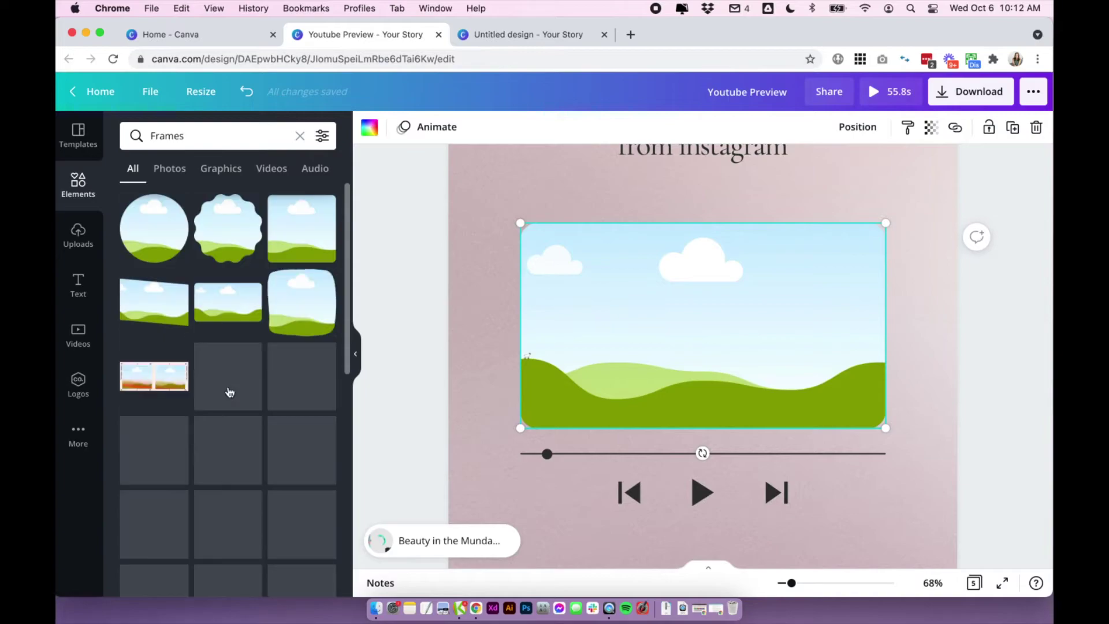
pyautogui.scroll(-3, 228, 392)
pyautogui.scroll(-10, 229, 392)
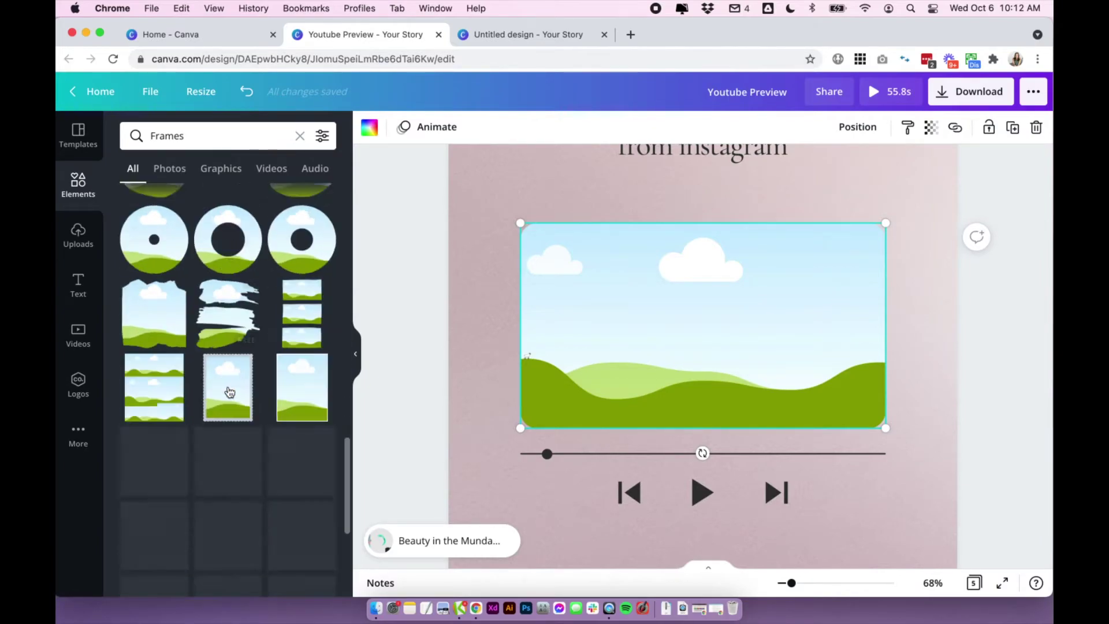
pyautogui.scroll(-5, 229, 392)
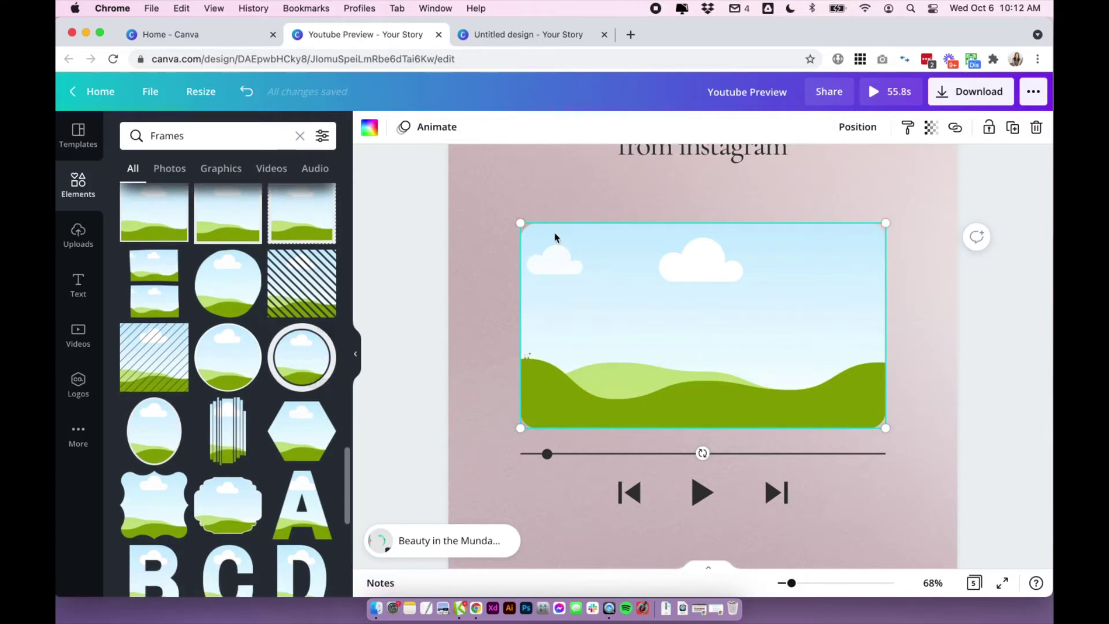
pyautogui.click(413, 278)
# Drag CLIP.mp4 from Finder into Canva's uploads, undoing its placement so the frame stays empty
pyautogui.scroll(-3, 356, 542)
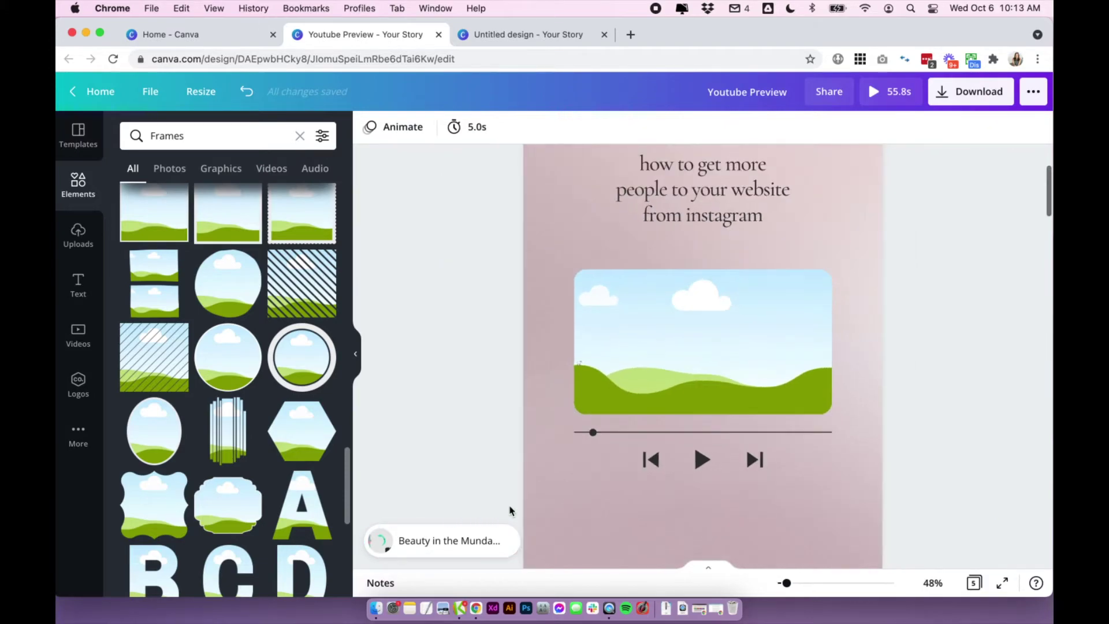
pyautogui.click(375, 608)
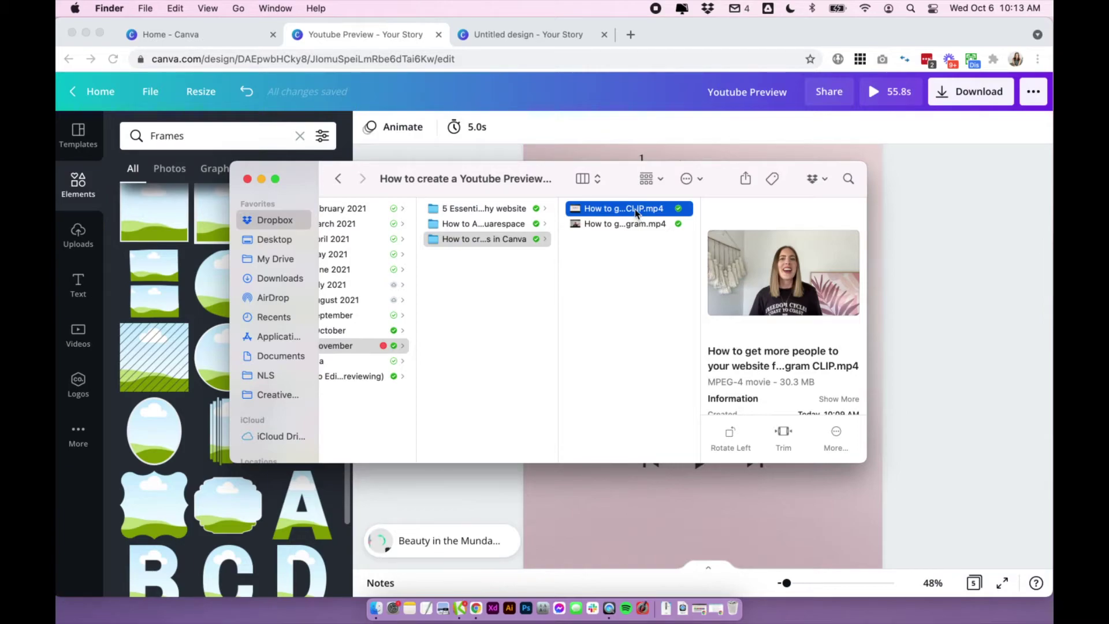
pyautogui.moveTo(630, 212); pyautogui.dragTo(627, 506)
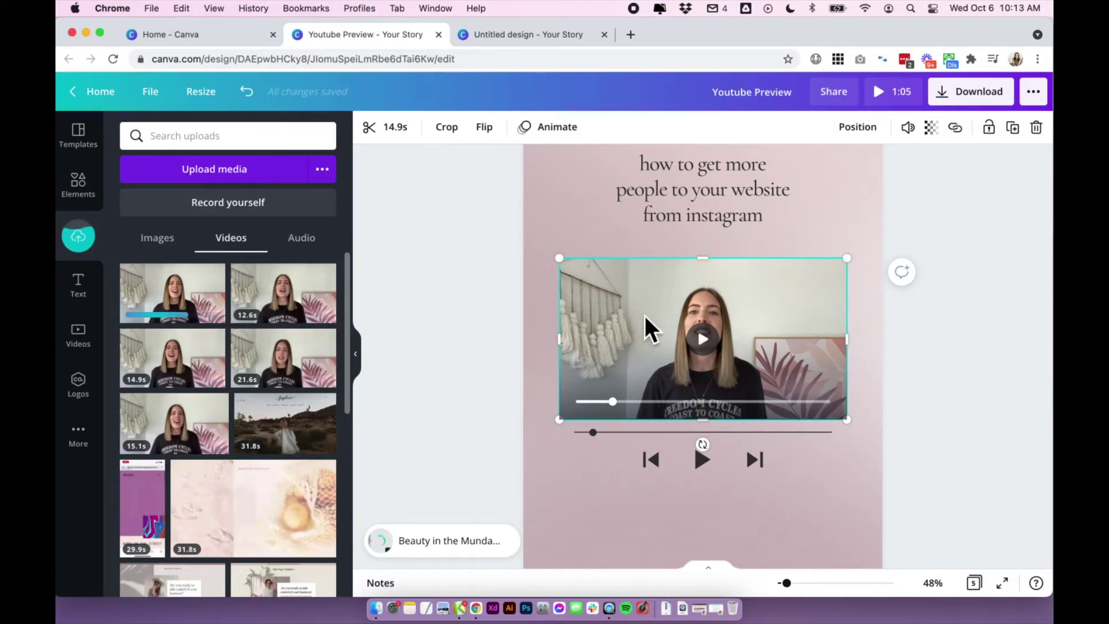
pyautogui.moveTo(796, 263); pyautogui.dragTo(849, 279)
pyautogui.press('super+z')
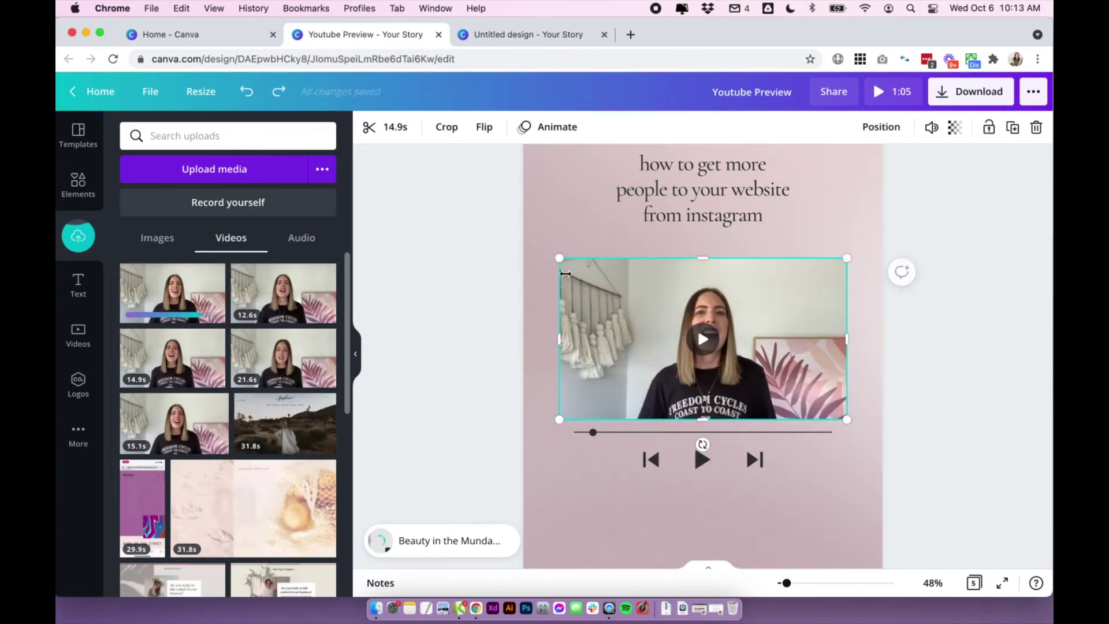
pyautogui.press('Delete')
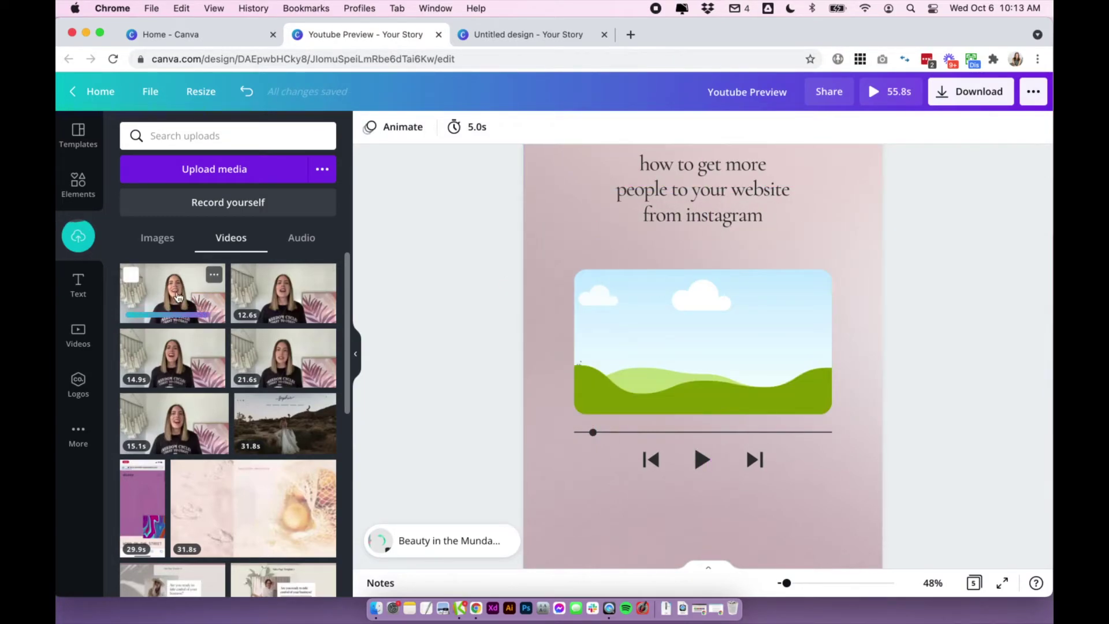
# Drop the first uploaded talking-head clip into the rounded frame, enlarge and centre it, then zoom out
pyautogui.moveTo(178, 297); pyautogui.dragTo(785, 332)
pyautogui.moveTo(832, 269); pyautogui.dragTo(842, 259)
pyautogui.moveTo(792, 324); pyautogui.dragTo(777, 309)
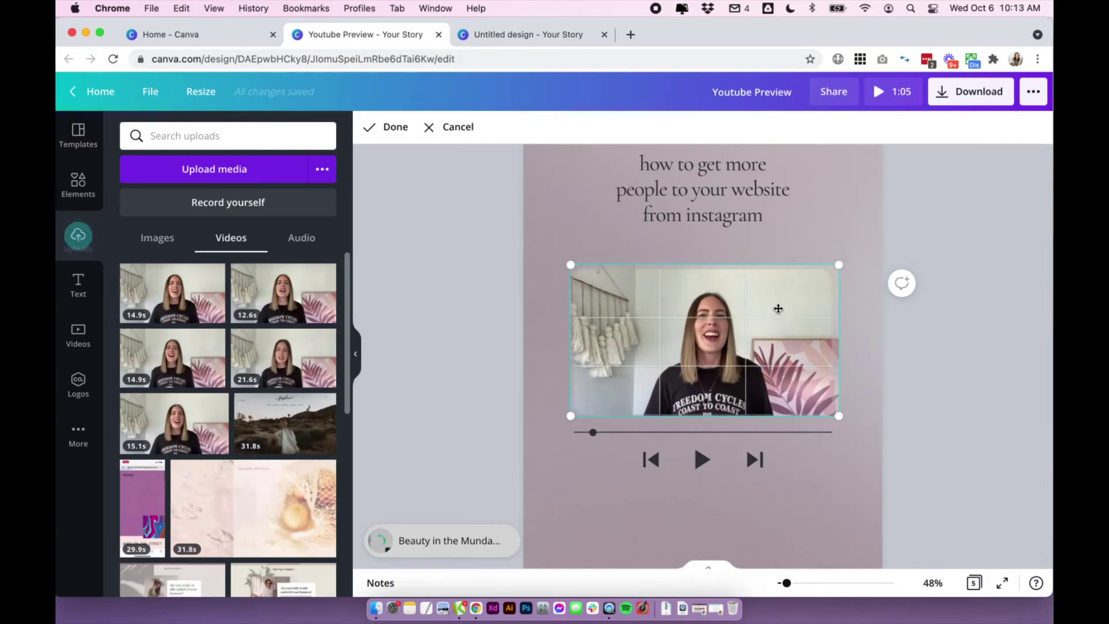
pyautogui.click(910, 333)
pyautogui.press('super+minus')
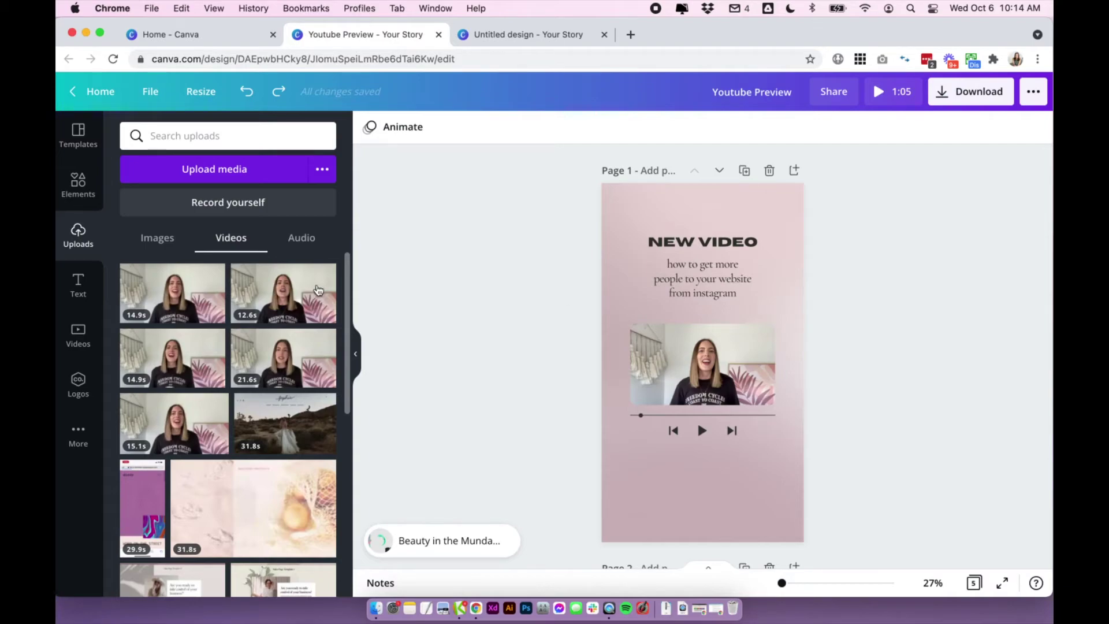
# Browse the full list of audio tracks from the Elements panel
pyautogui.click(78, 180)
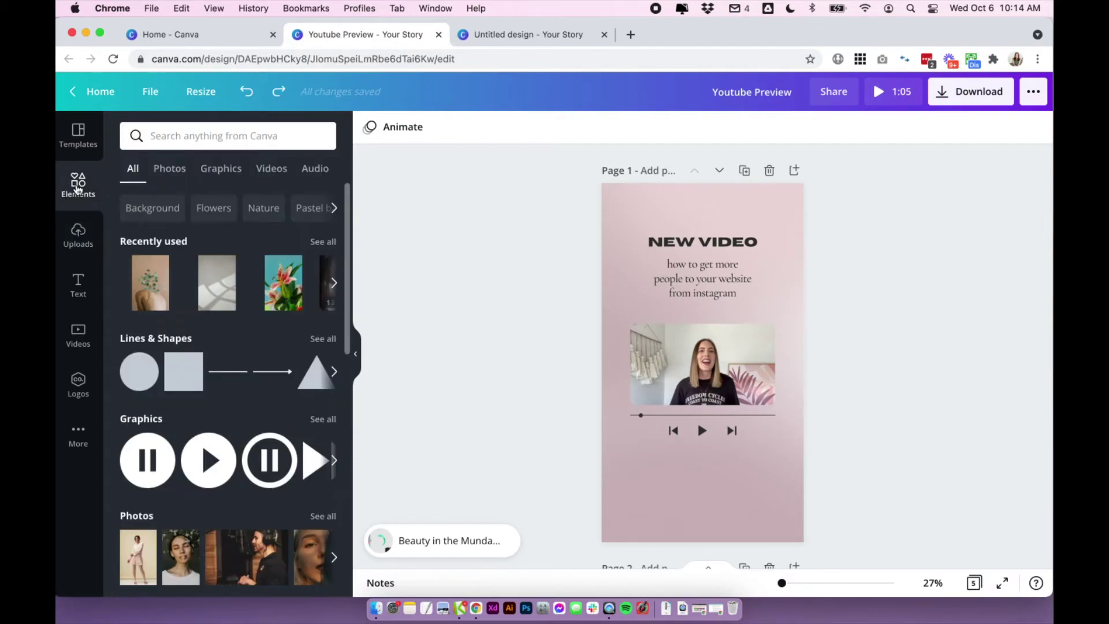
pyautogui.scroll(-5, 184, 319)
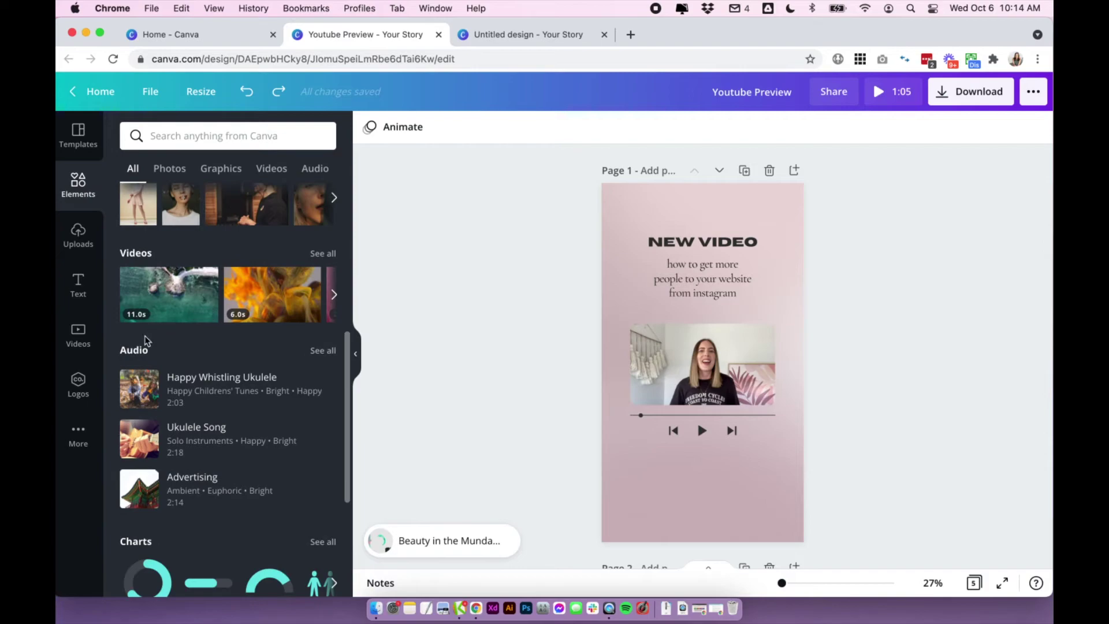
pyautogui.click(326, 357)
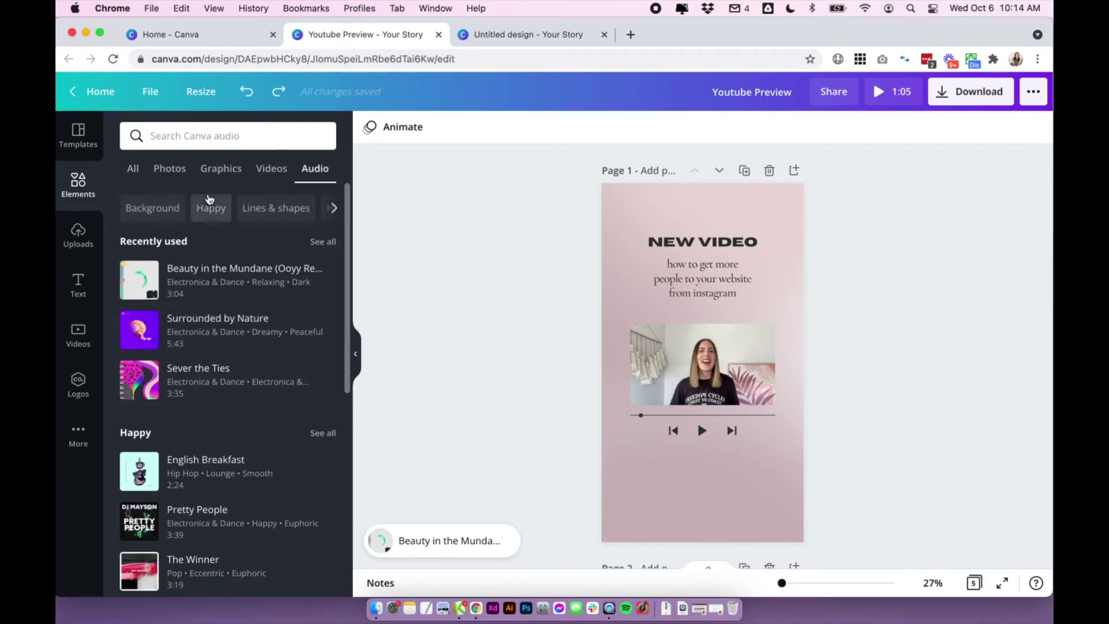
pyautogui.scroll(-15, 242, 314)
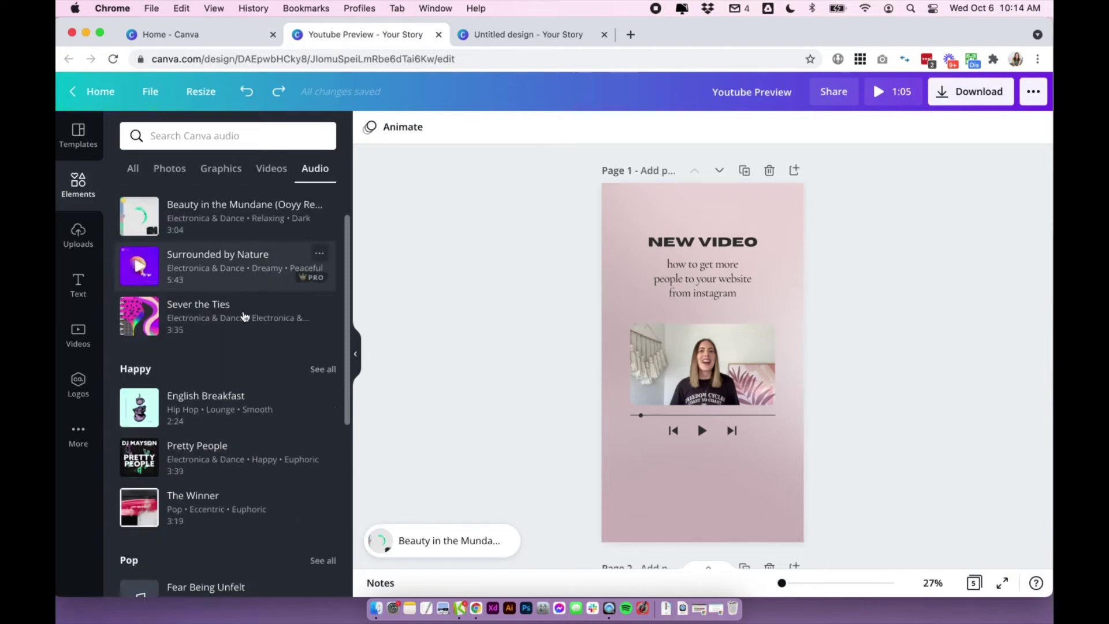
pyautogui.scroll(15, 242, 314)
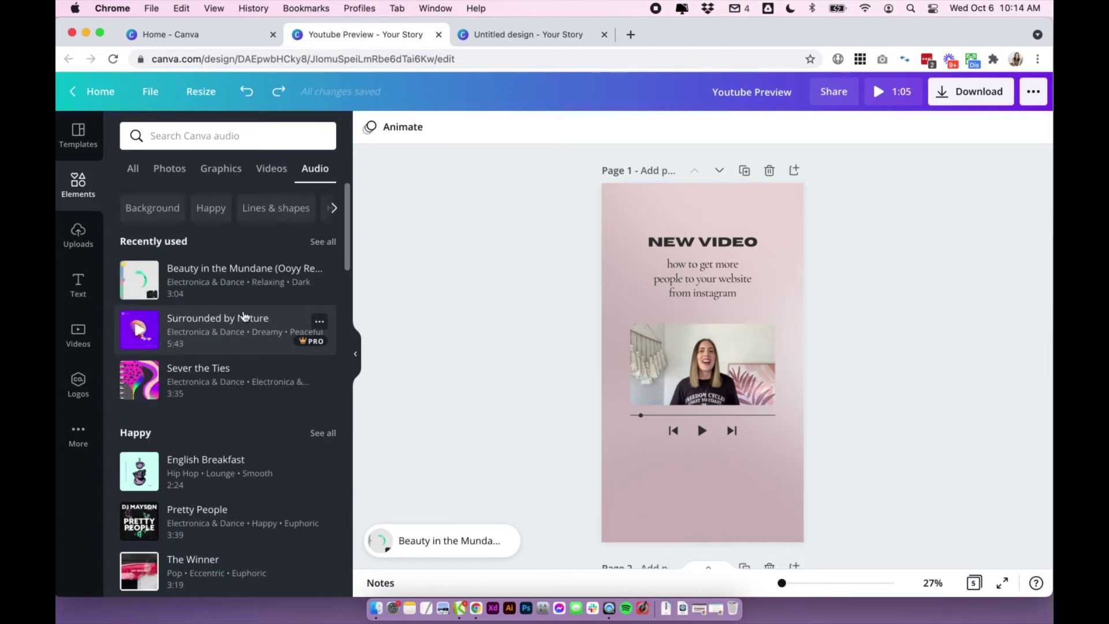
pyautogui.scroll(-10, 245, 314)
pyautogui.scroll(10, 247, 314)
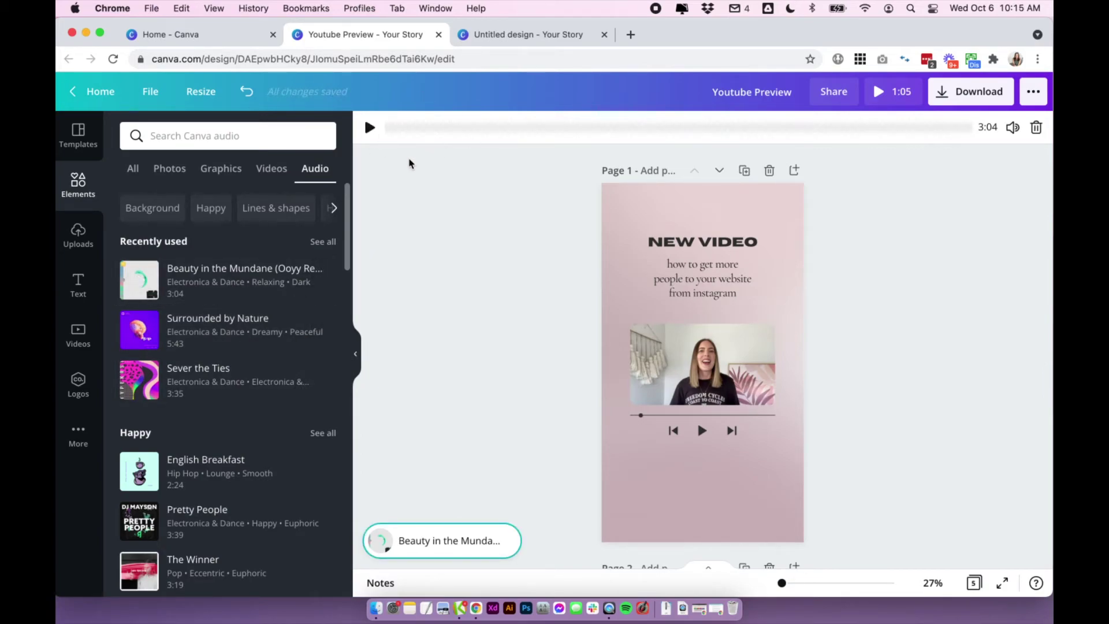
# Pause the background music and leave its volume at 100
pyautogui.click(370, 128)
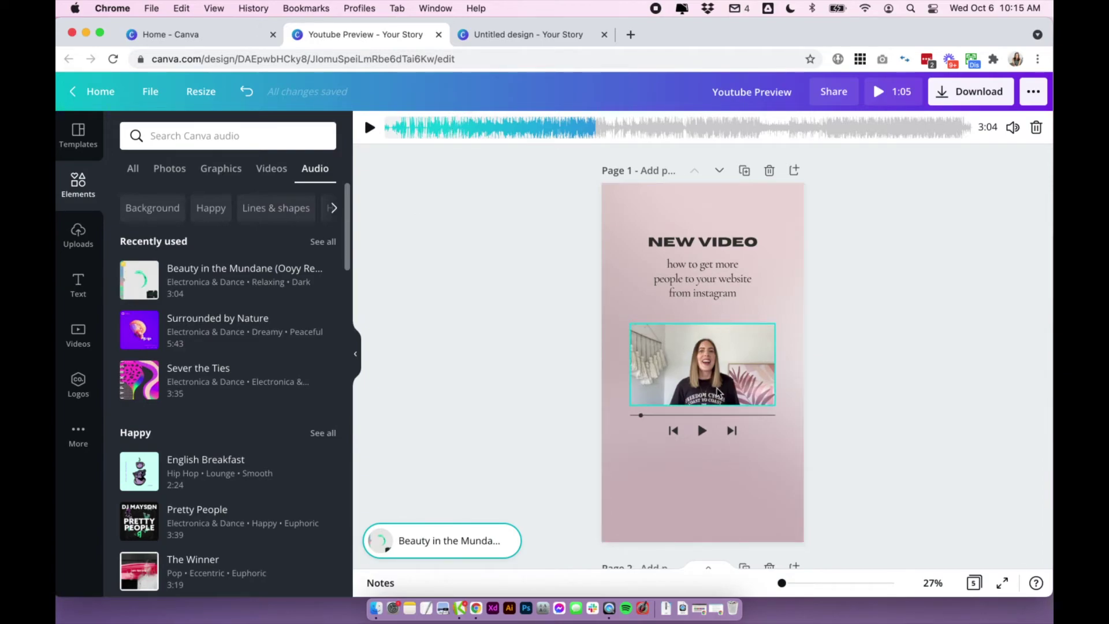
pyautogui.scroll(-1, 688, 353)
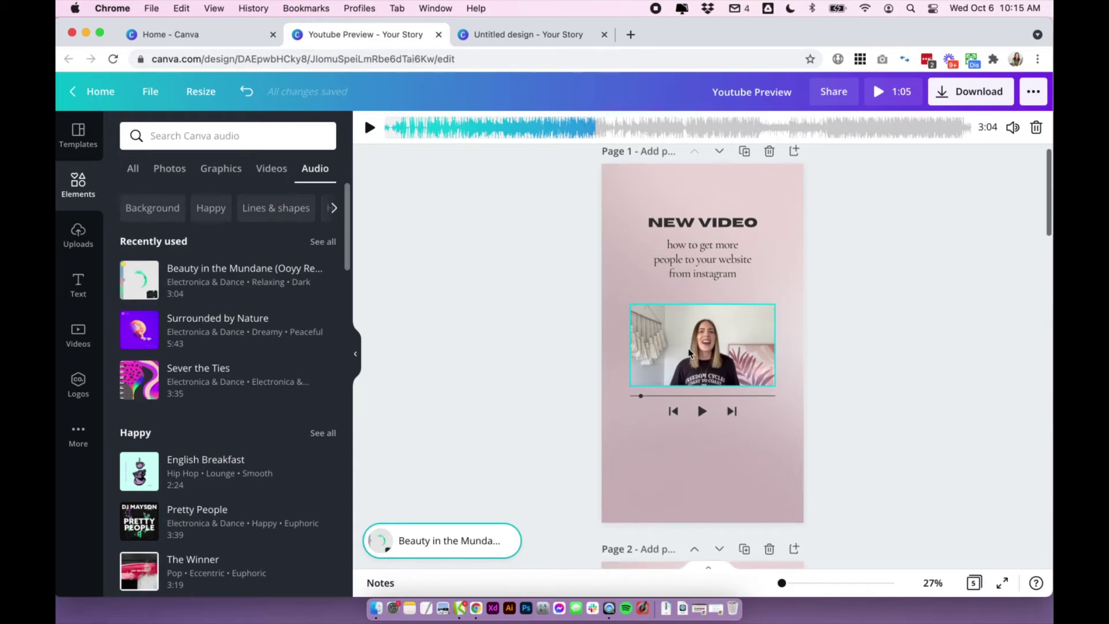
pyautogui.scroll(2, 688, 353)
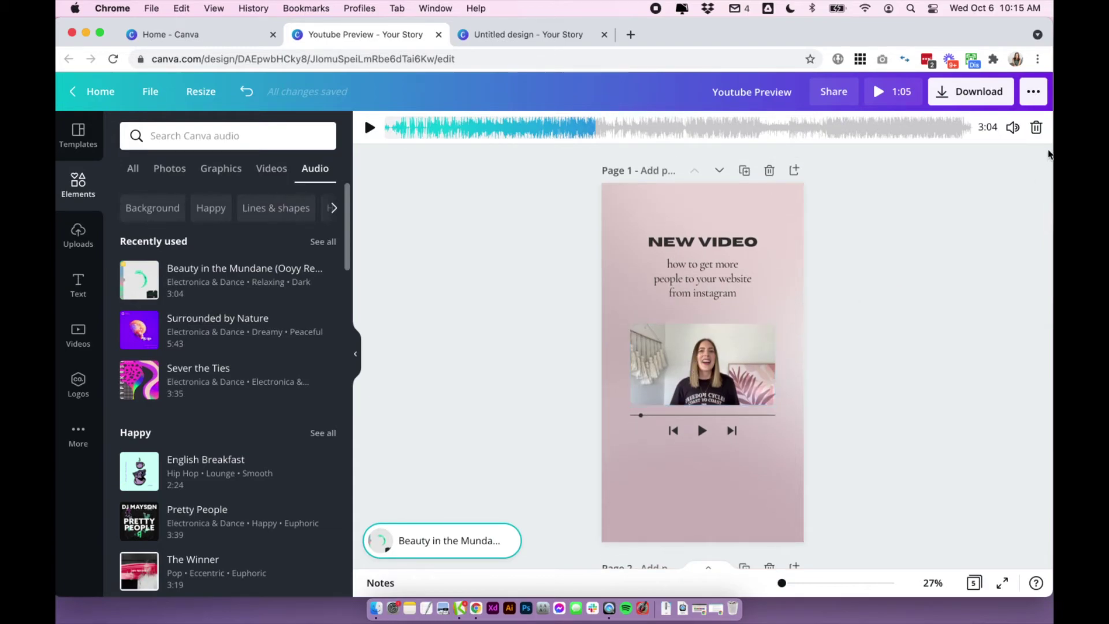
pyautogui.click(1013, 127)
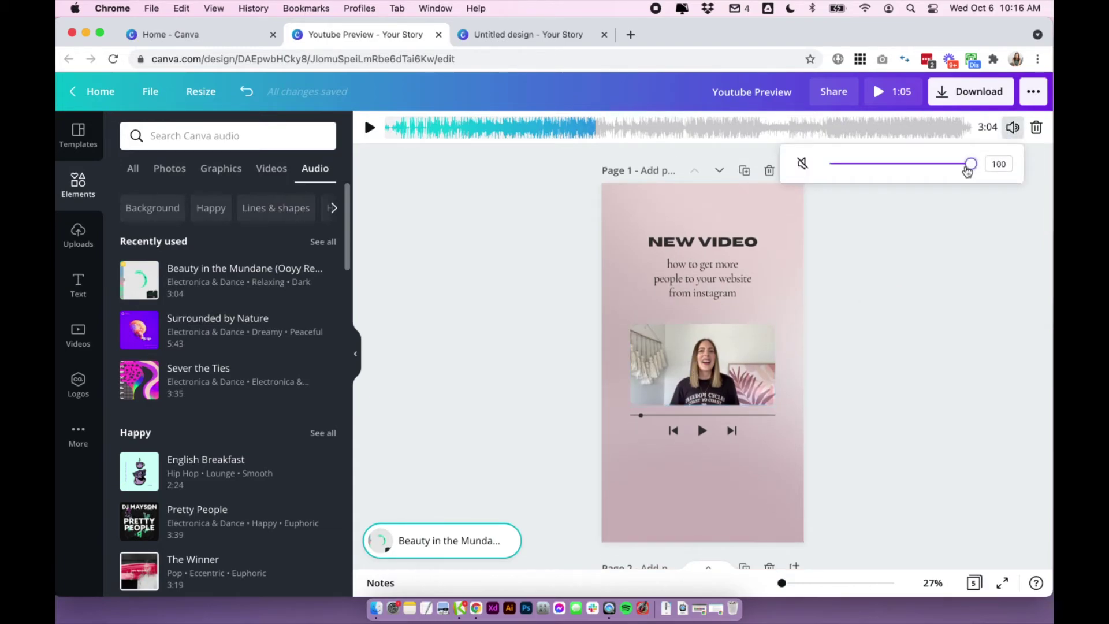
pyautogui.moveTo(971, 166); pyautogui.dragTo(933, 168)
pyautogui.scroll(-1, 907, 302)
pyautogui.click(906, 302)
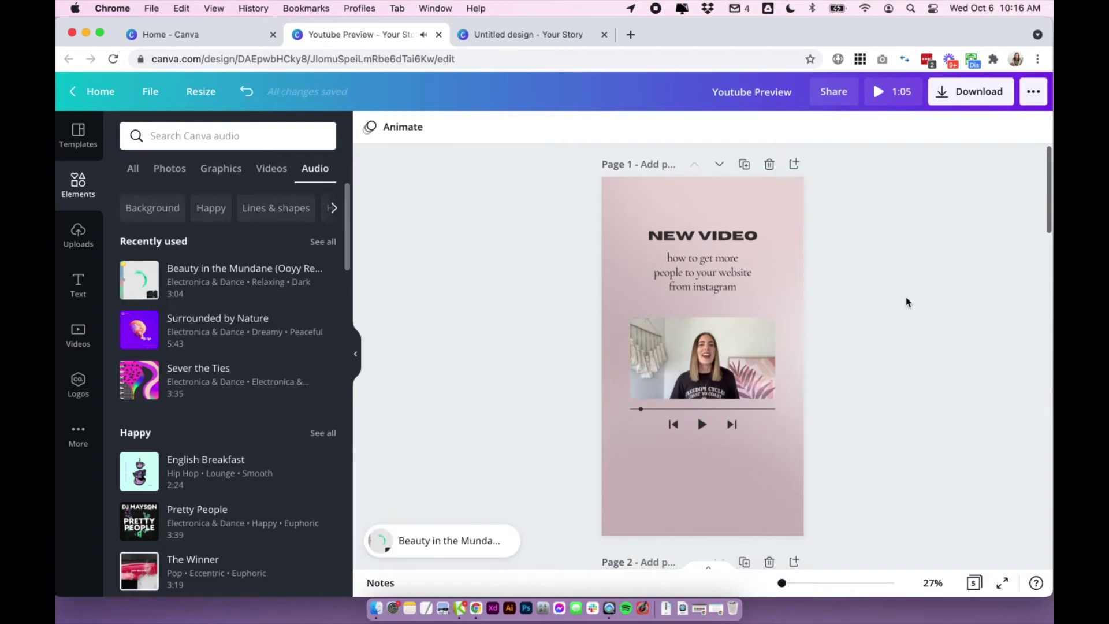
# Select the talking-head clip and adjust its volume slider
pyautogui.scroll(1, 896, 302)
pyautogui.click(710, 352)
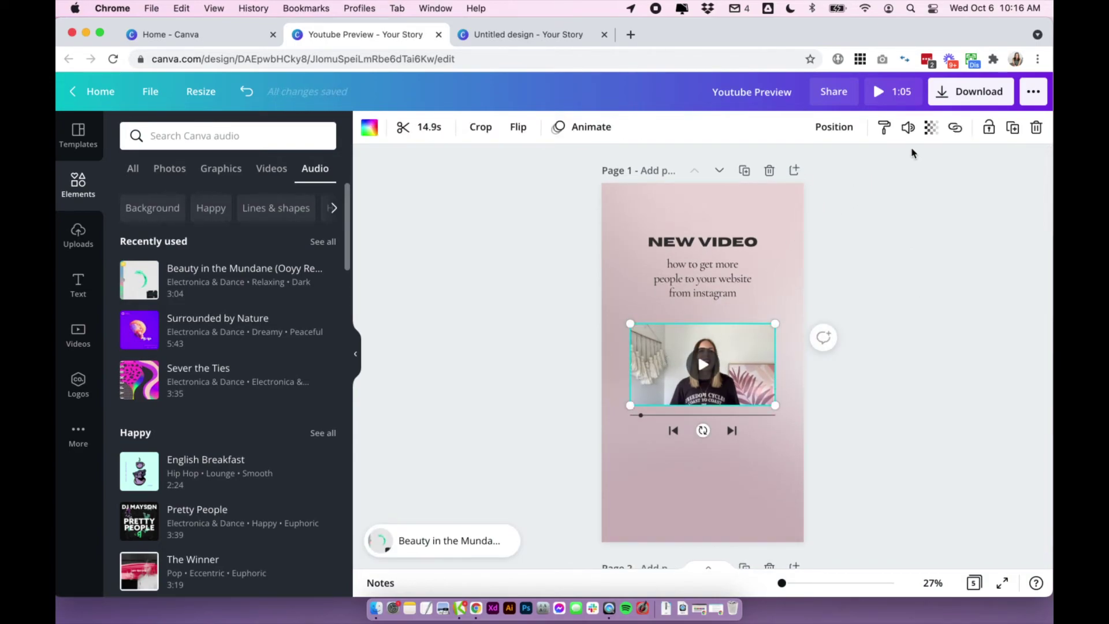
pyautogui.click(908, 127)
pyautogui.moveTo(861, 169); pyautogui.dragTo(917, 171)
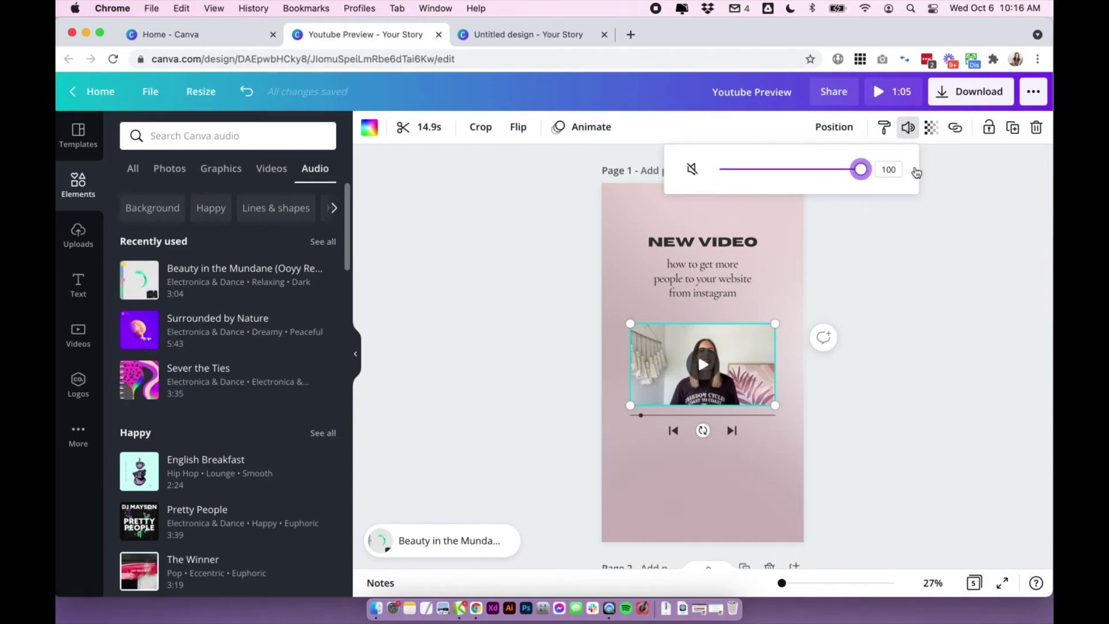
pyautogui.click(547, 383)
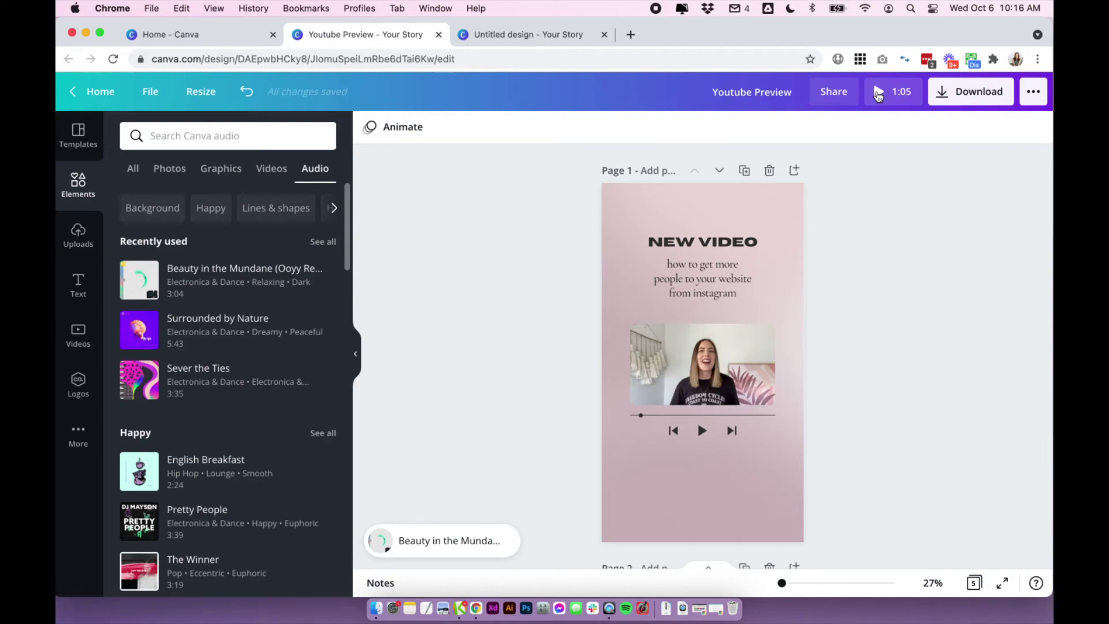
pyautogui.click(878, 96)
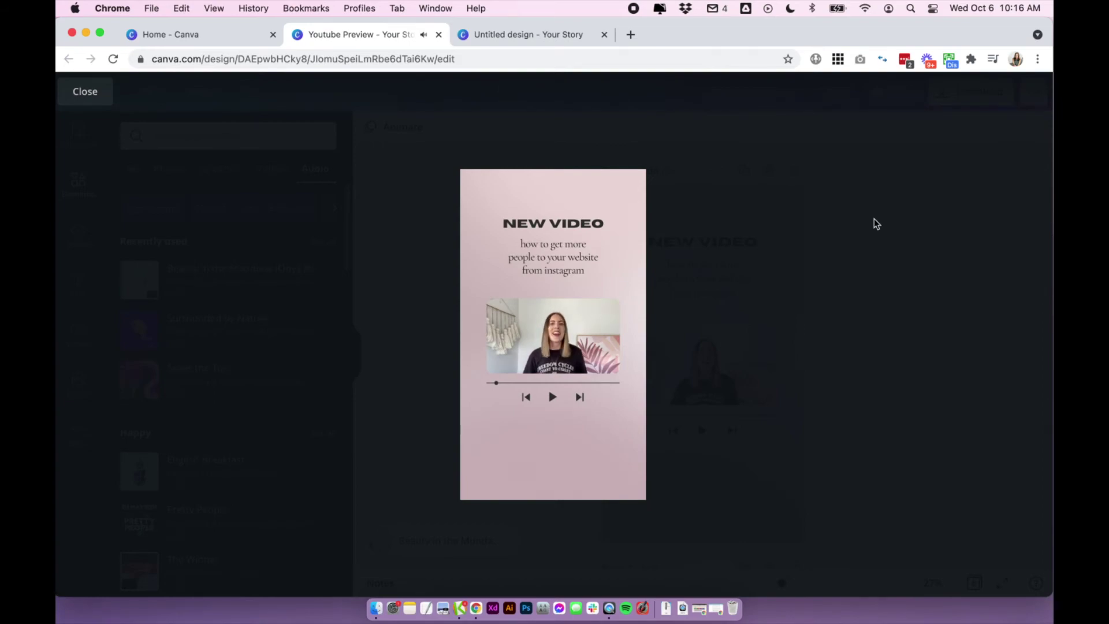
pyautogui.press('Escape')
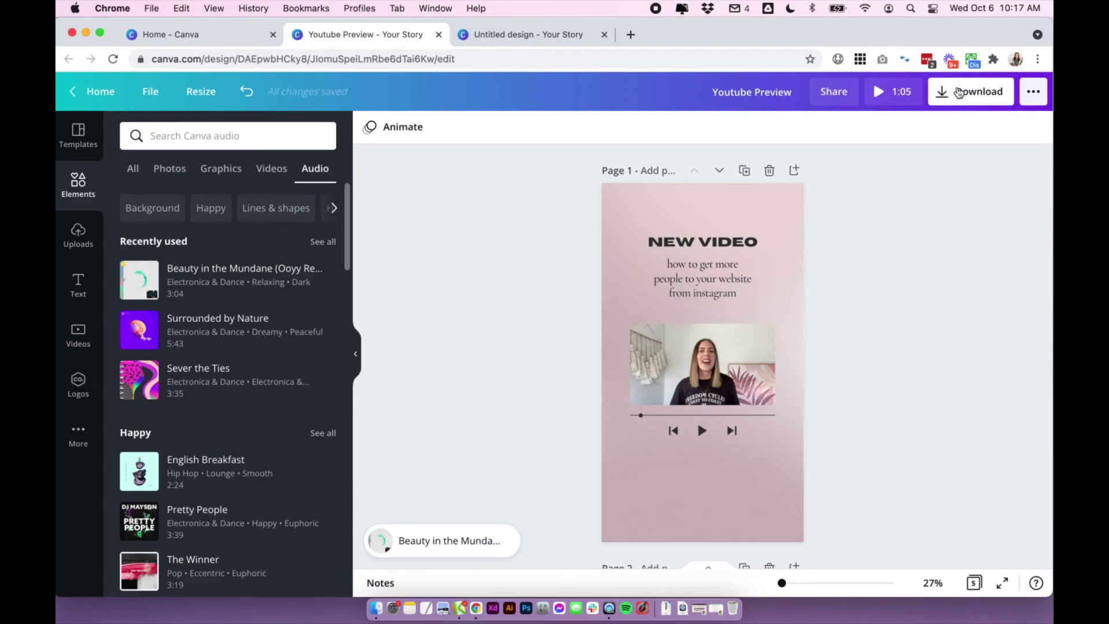
# Download the story as an MP4 video and play the resulting Youtube Preview.mp4
pyautogui.click(959, 95)
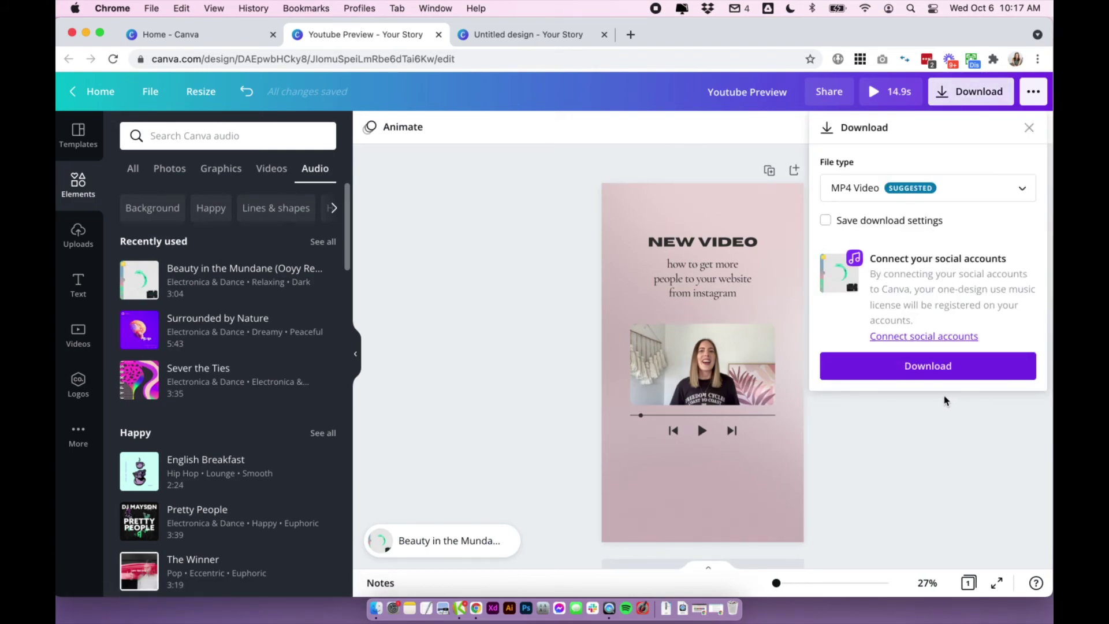
pyautogui.click(934, 371)
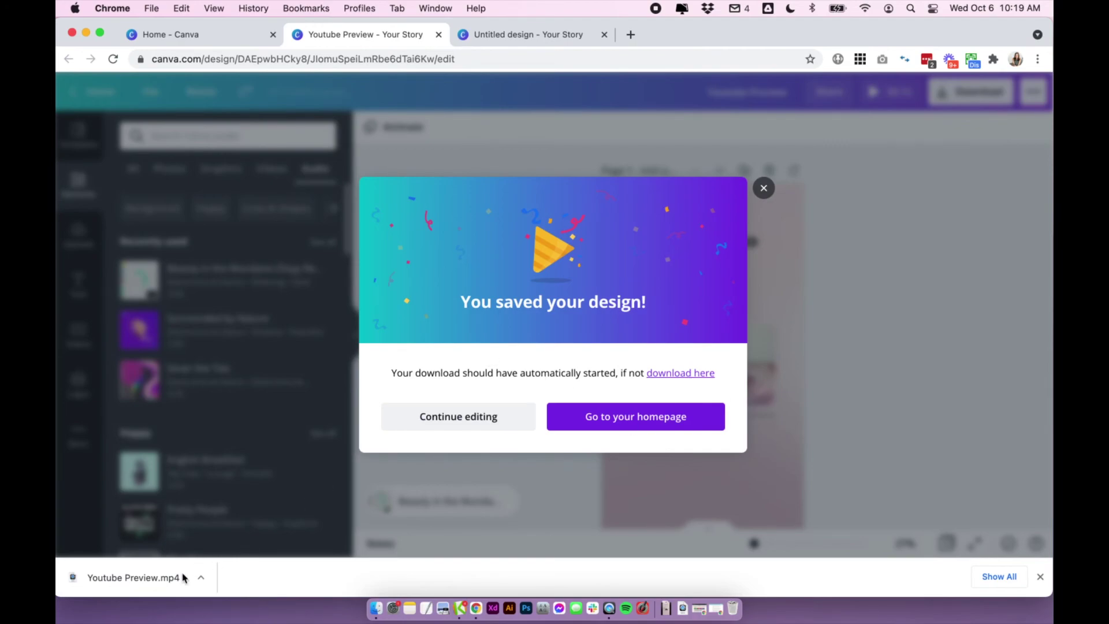
pyautogui.click(140, 581)
pyautogui.click(254, 475)
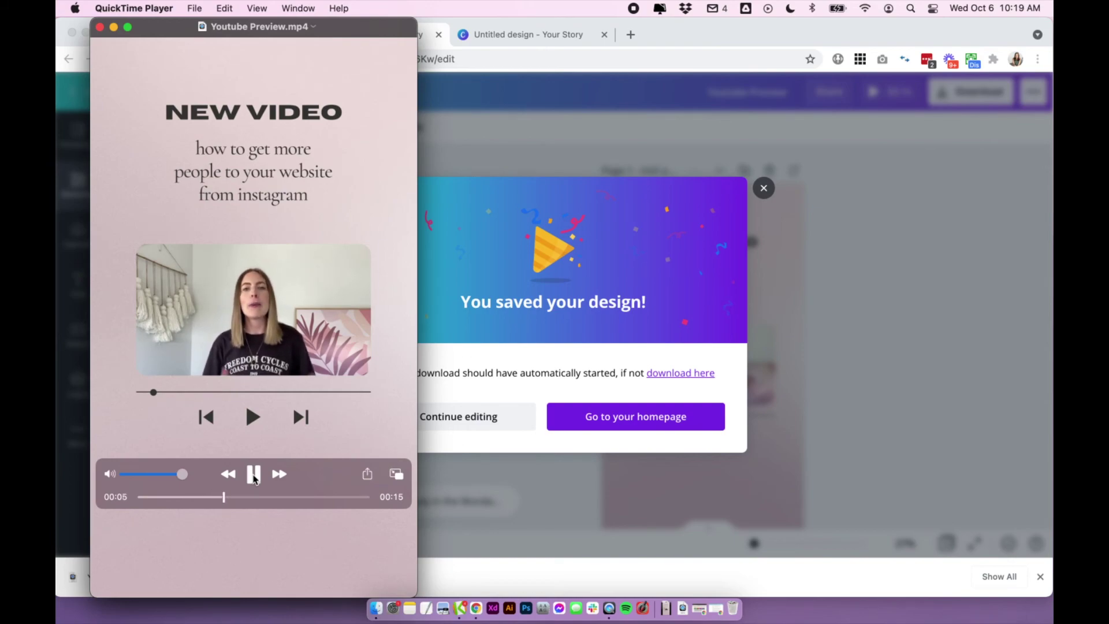
# Pause Youtube Preview.mp4 in QuickTime and scrub back to the start
pyautogui.click(254, 475)
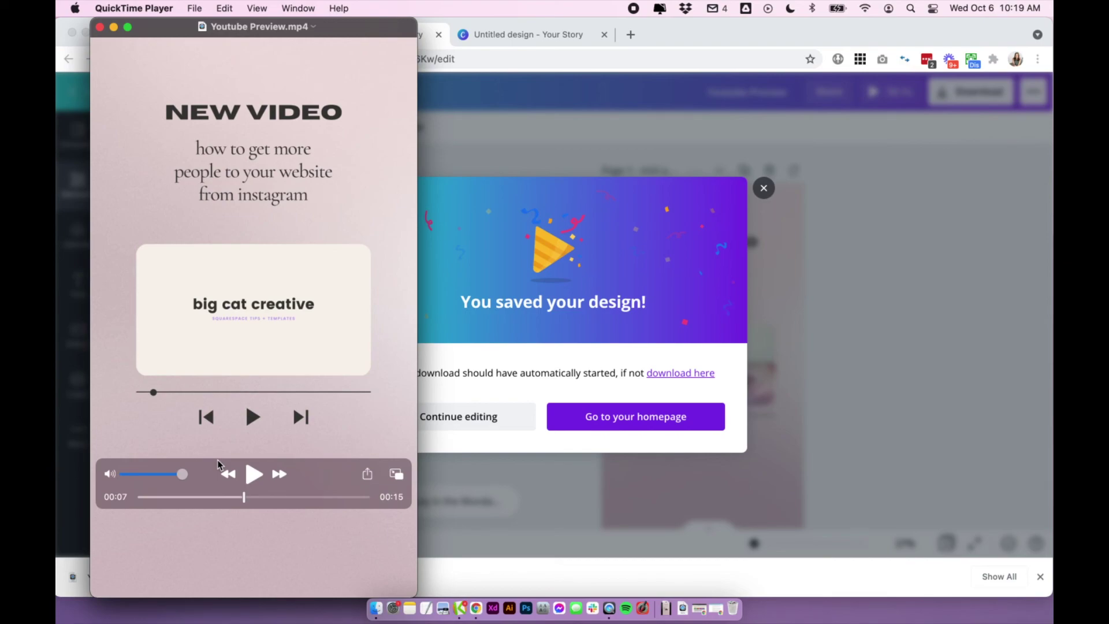
pyautogui.click(228, 474)
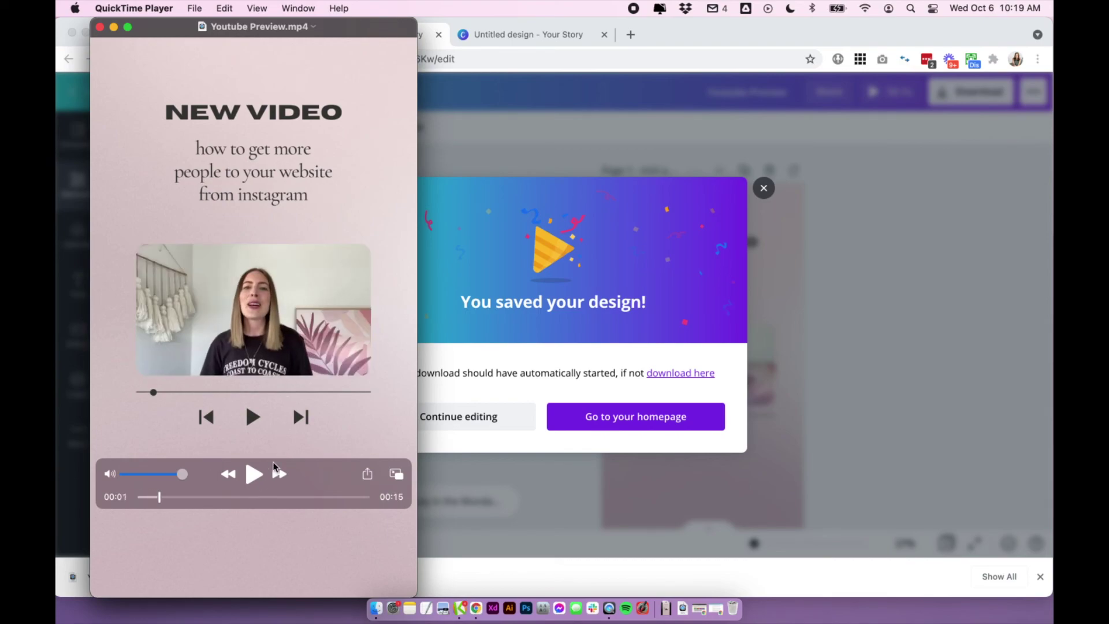